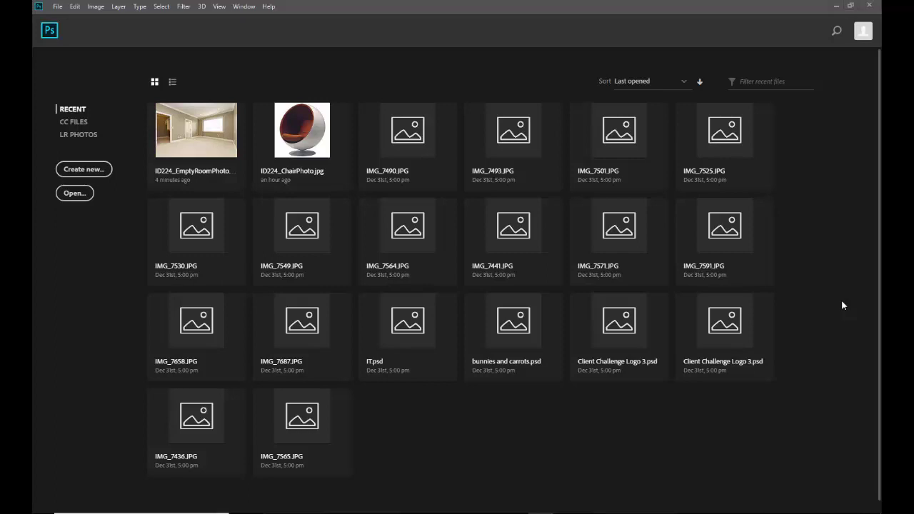
- Open ID224_EmptyRoomPhoto from the Desktop's ID224 Room folder
click(57, 7)
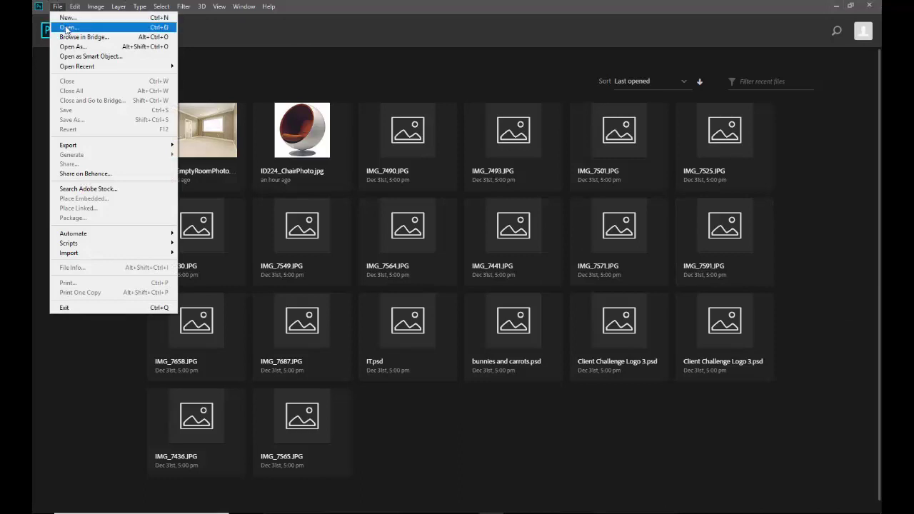
click(66, 28)
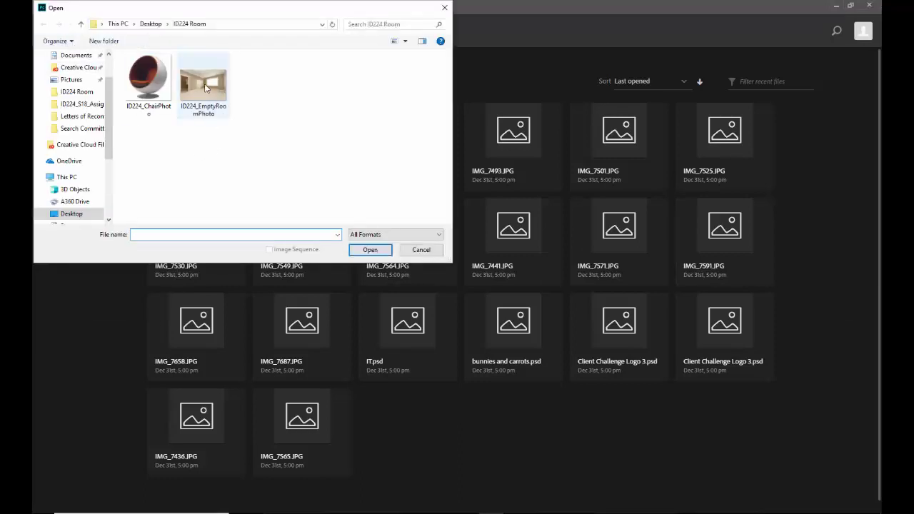
click(214, 89)
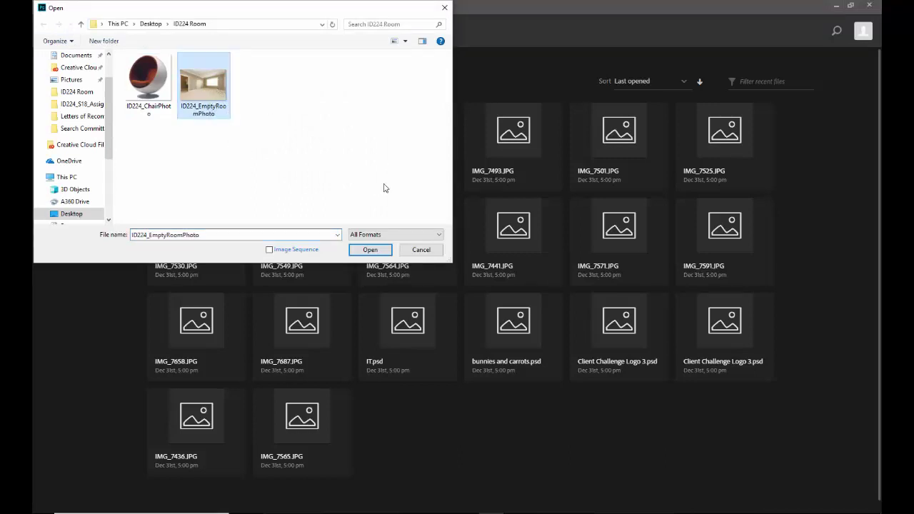
click(370, 250)
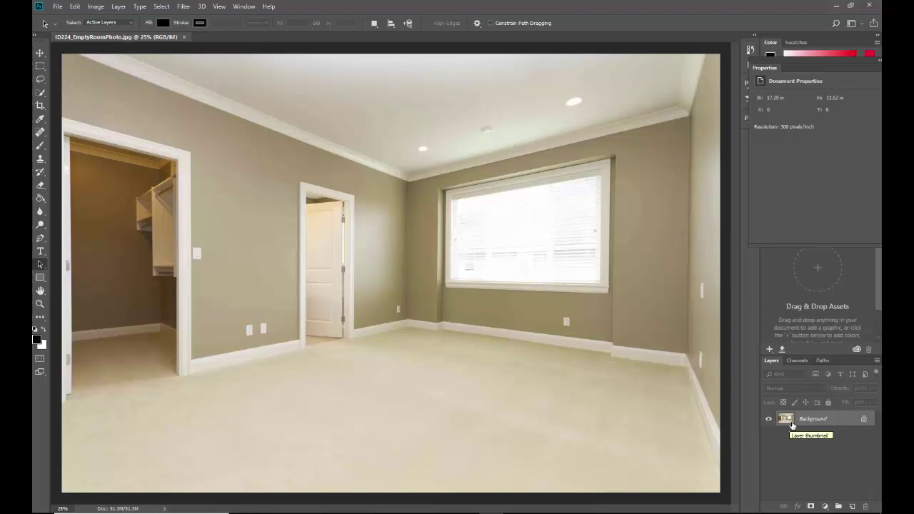
- Duplicate the Background layer as 'Background copy' and hide the original Background layer
right_click(820, 419)
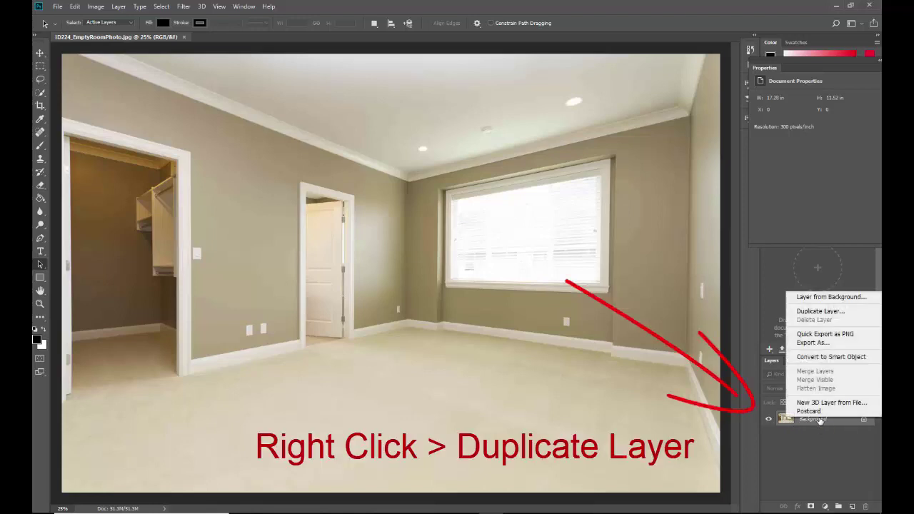
click(827, 312)
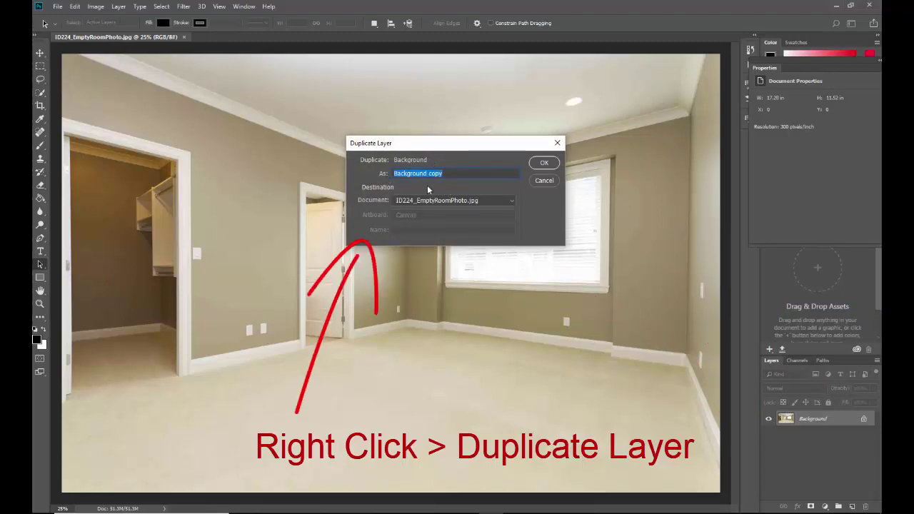
click(549, 165)
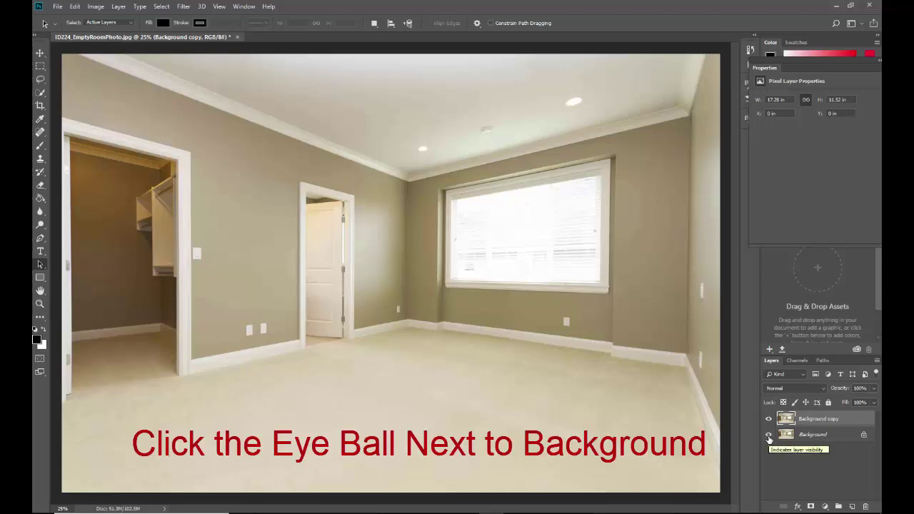
click(768, 434)
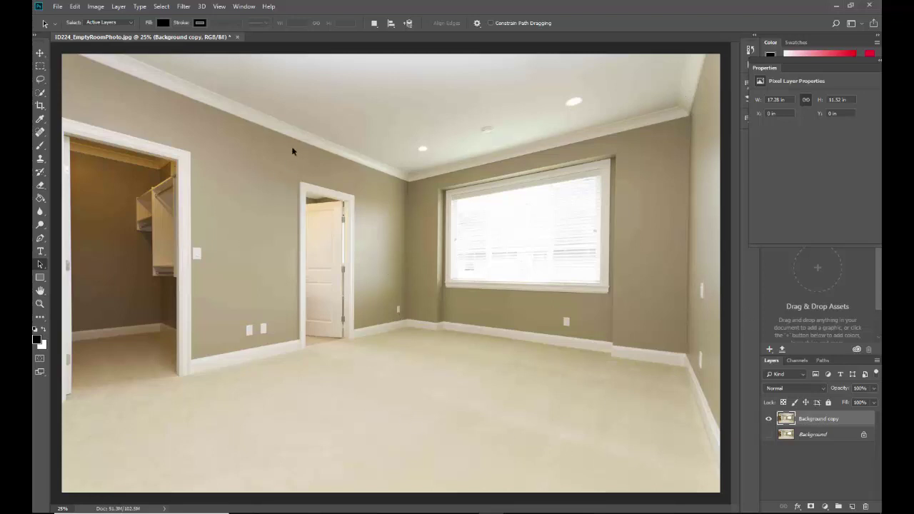
- Zoom in with the Zoom tool so the back wall, window and door fill the view
click(40, 304)
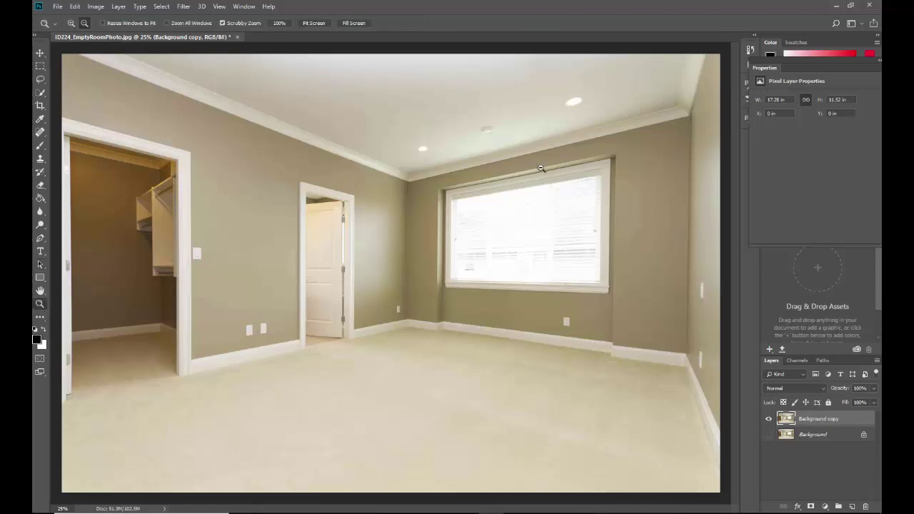
drag(541, 169, 569, 263)
scroll(727, 511, right, 5)
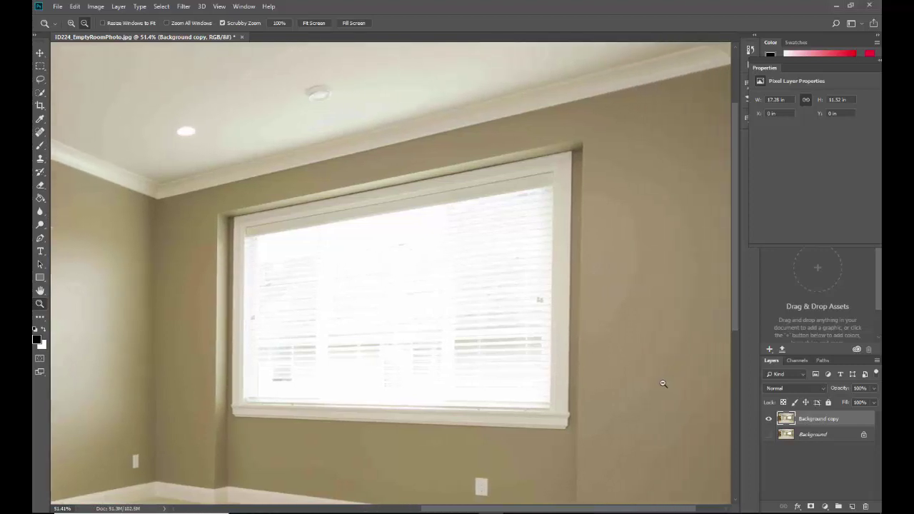
mouse_move(661, 381)
mouse_down()
mouse_move(657, 374)
mouse_move(658, 383)
mouse_up()
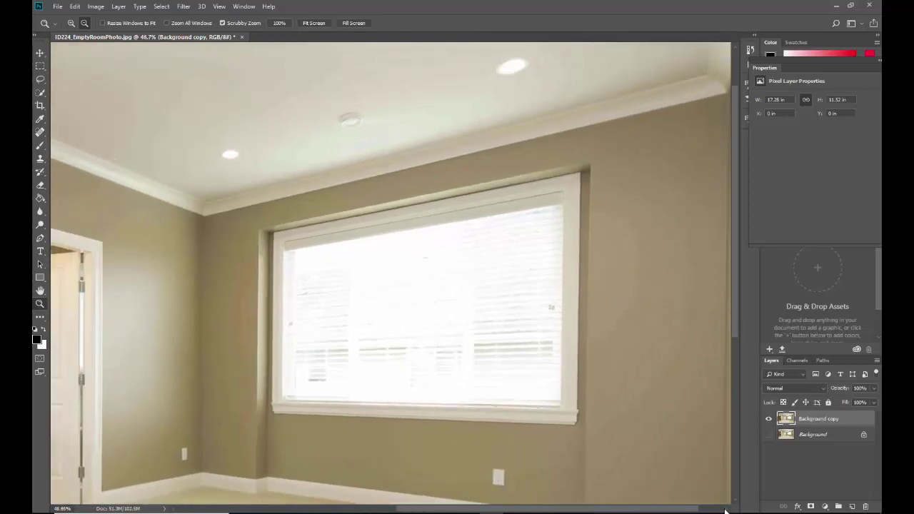
scroll(724, 509, right, 2)
mouse_move(464, 358)
mouse_down()
mouse_move(467, 369)
mouse_move(471, 363)
mouse_up()
drag(736, 278, 734, 293)
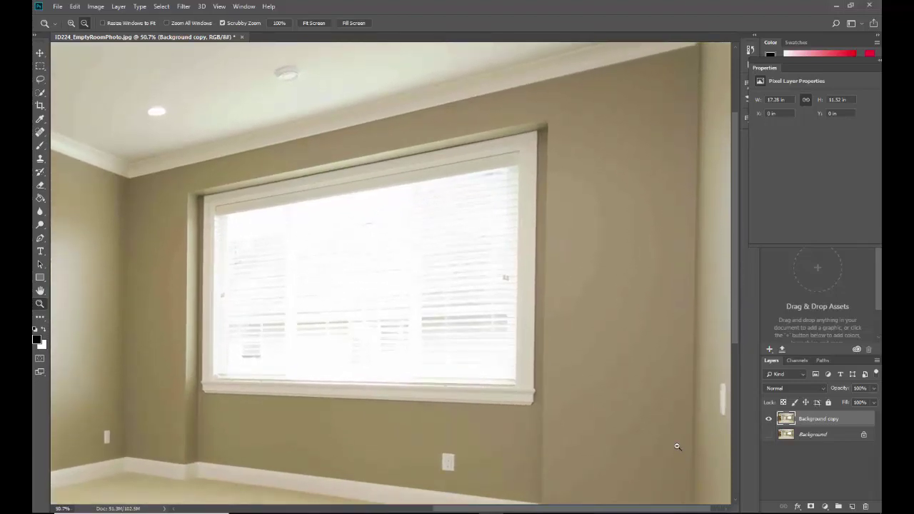
drag(675, 424, 665, 380)
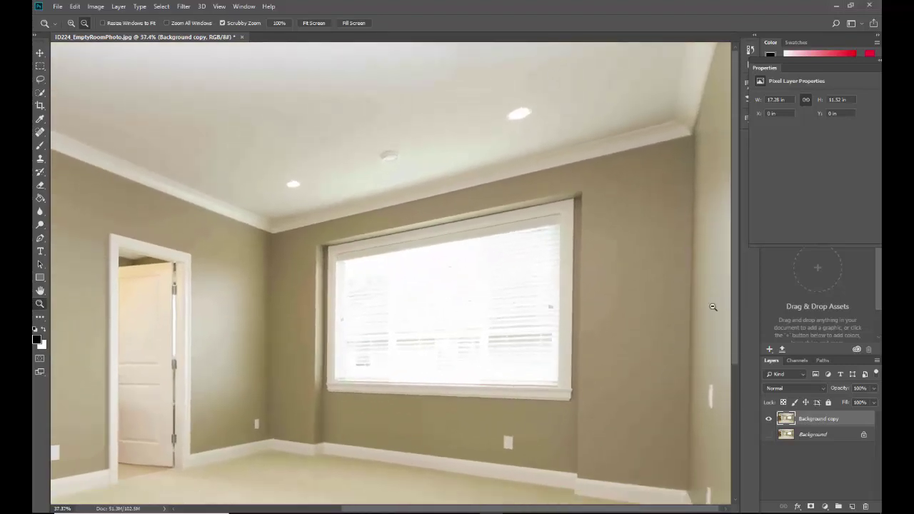
drag(734, 298, 734, 347)
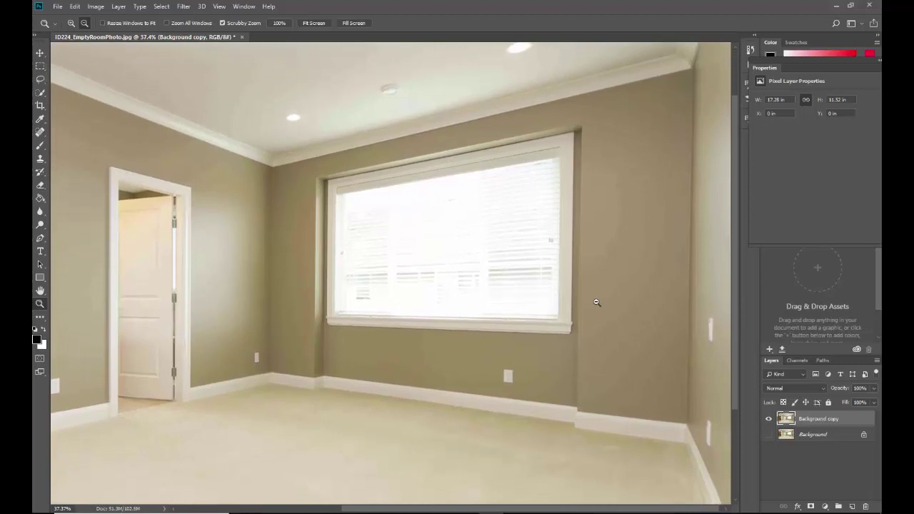
drag(598, 304, 607, 324)
drag(735, 370, 735, 349)
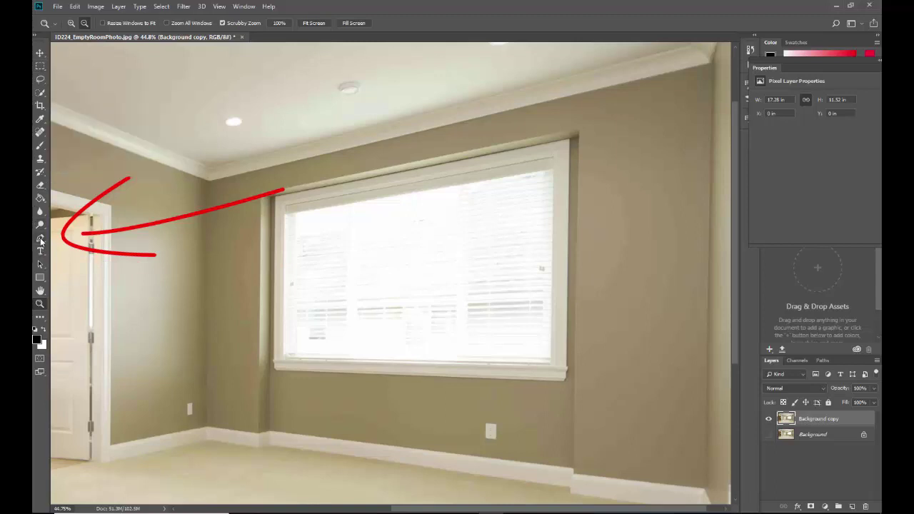
- Trace a closed Pen path from the wall's upper left corner, along the baseboard step, to the top right corner
click(41, 241)
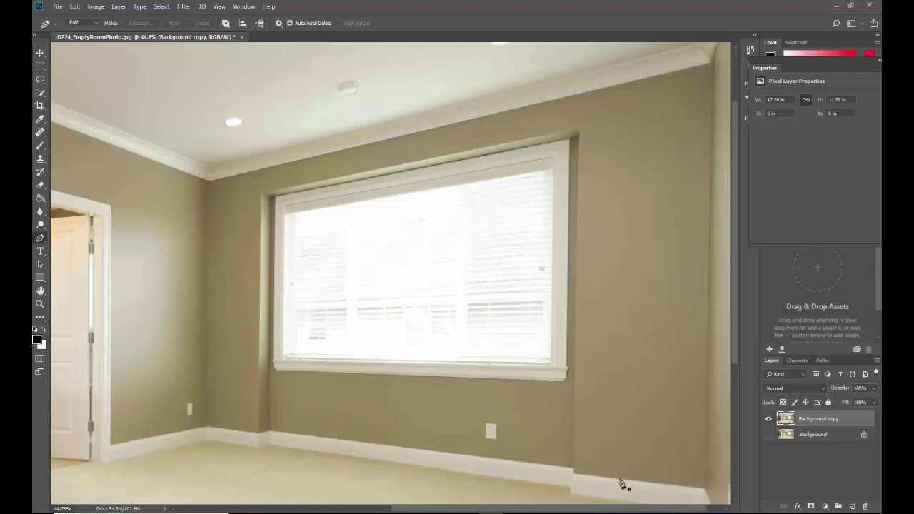
click(209, 183)
click(258, 433)
click(269, 431)
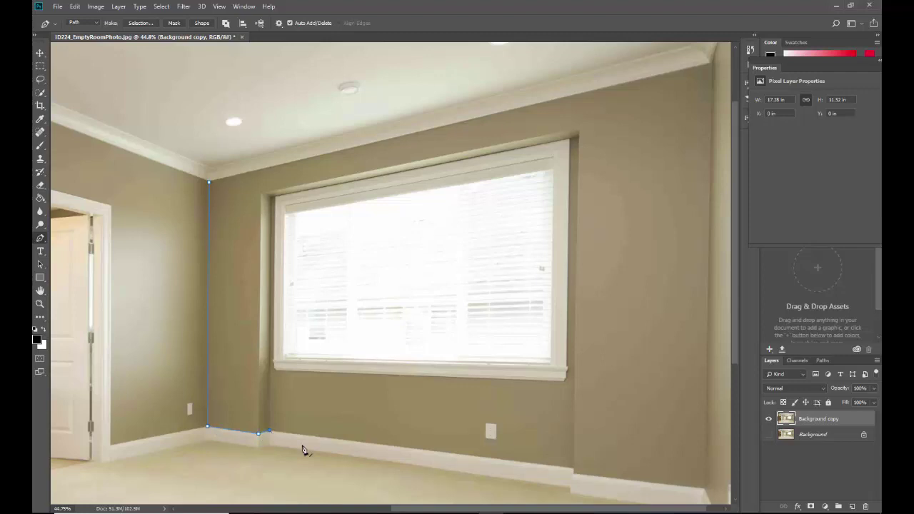
click(572, 469)
click(705, 490)
click(713, 77)
click(210, 185)
click(210, 184)
click(40, 303)
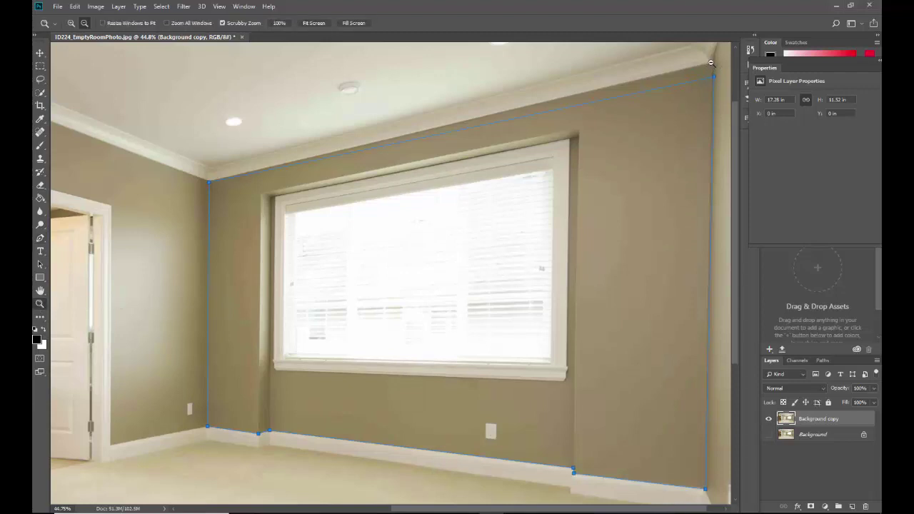
- Zoom in on the path's top right corner and switch to the Direct Selection tool
drag(712, 72, 741, 186)
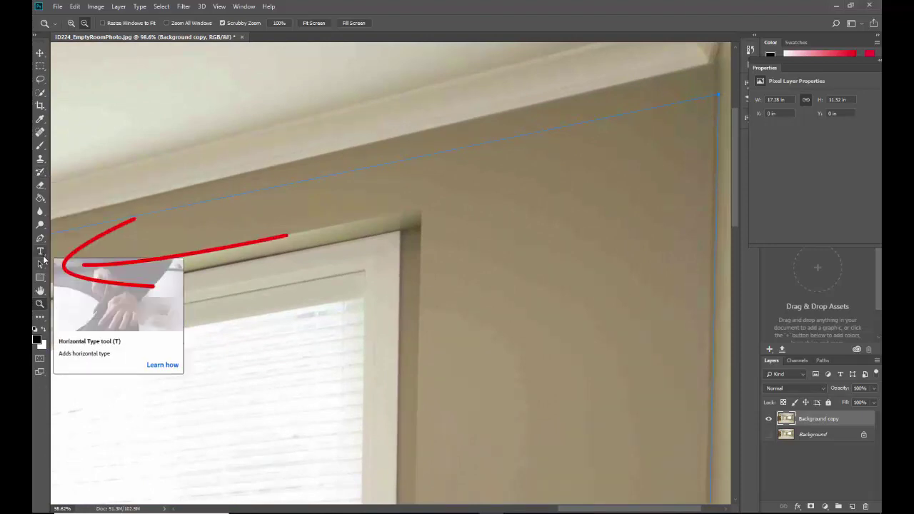
click(41, 266)
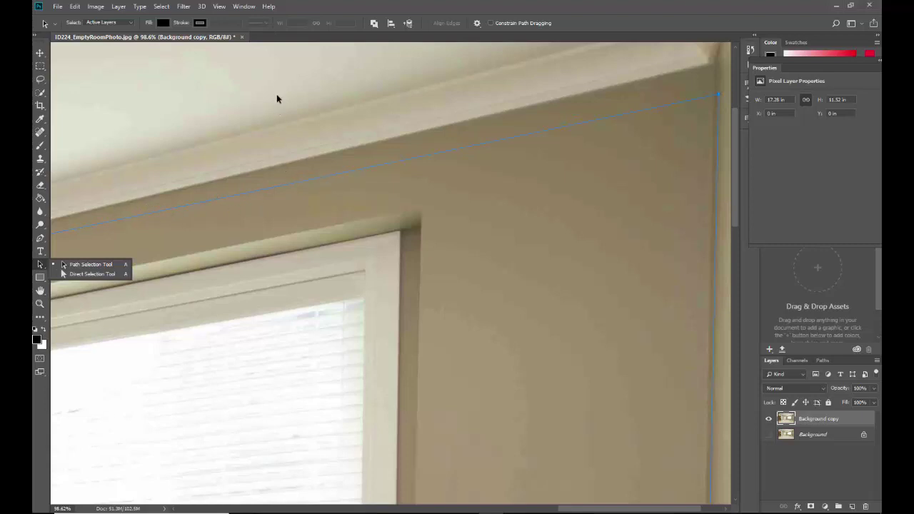
click(64, 275)
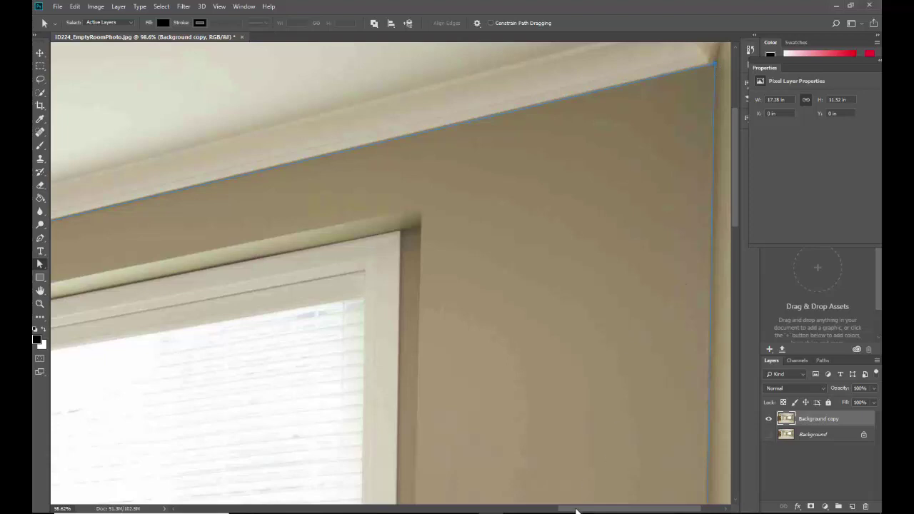
drag(575, 511, 419, 510)
- Zoom in on the upper left wall corner and return to the Direct Selection tool
key(z)
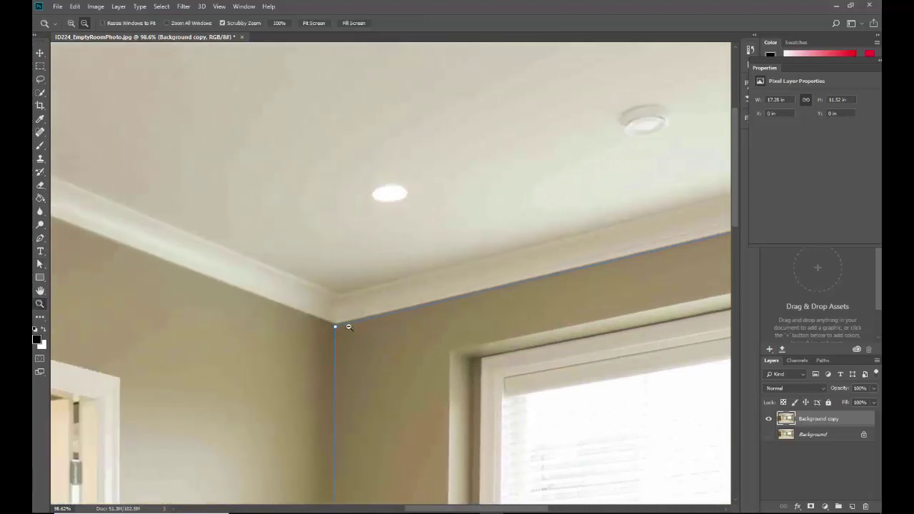
drag(345, 324, 387, 347)
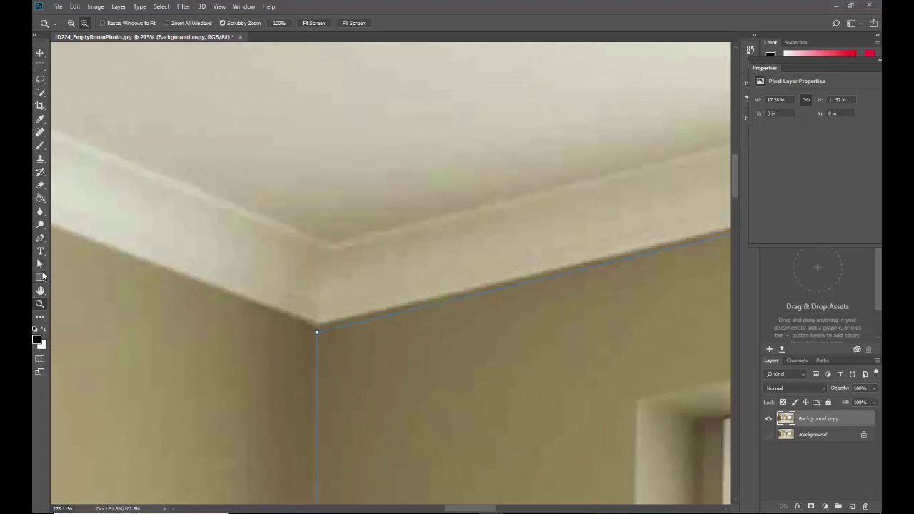
click(40, 264)
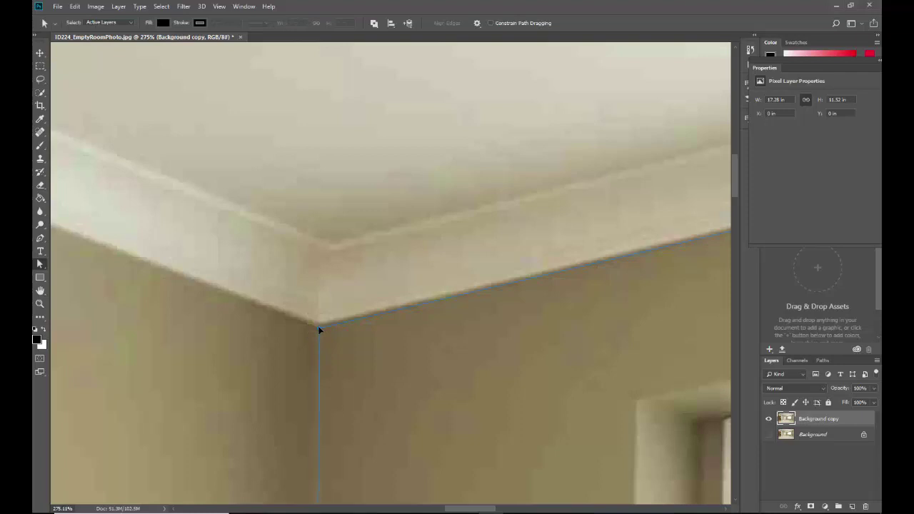
scroll(337, 397, down, 3)
scroll(341, 391, down, 1)
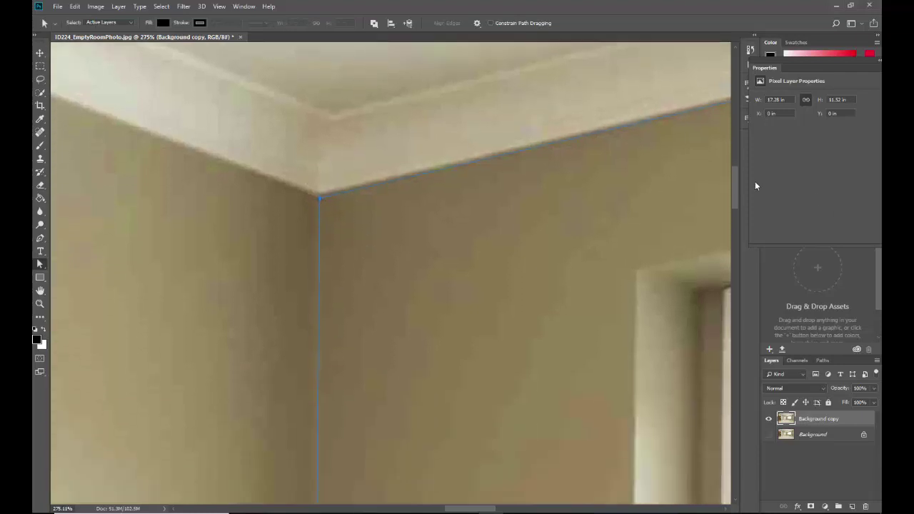
- Drag the left and right baseboard anchor points onto the wall's edge and corners
drag(737, 182, 635, 315)
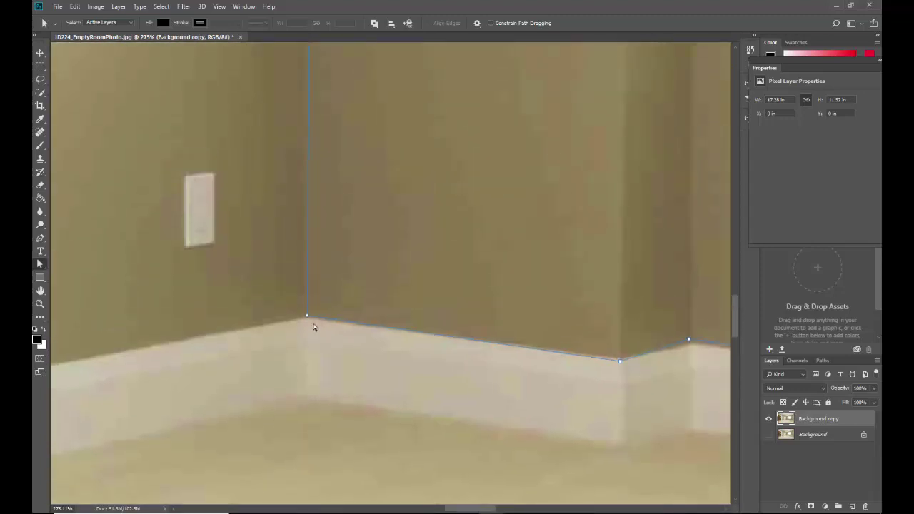
drag(308, 320, 310, 321)
drag(621, 361, 622, 359)
drag(690, 341, 692, 345)
scroll(727, 507, right, 8)
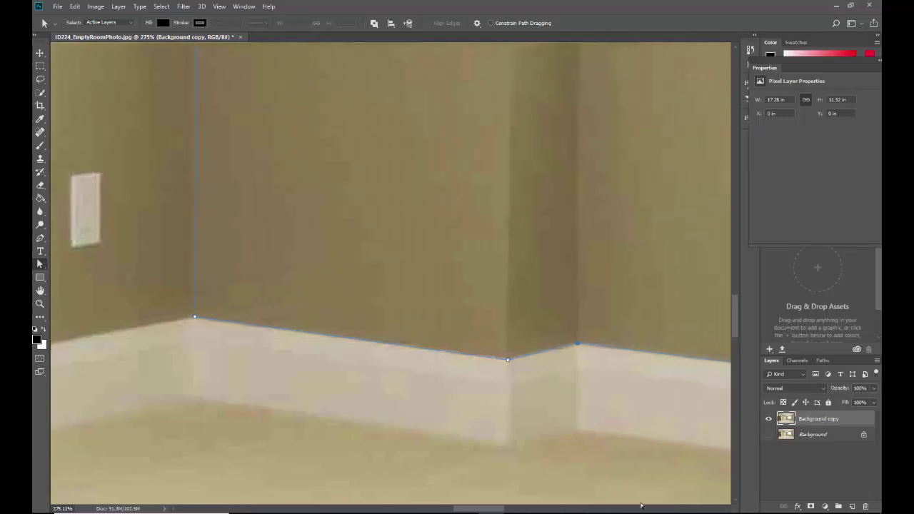
drag(471, 511, 587, 511)
drag(737, 305, 735, 322)
drag(600, 508, 631, 509)
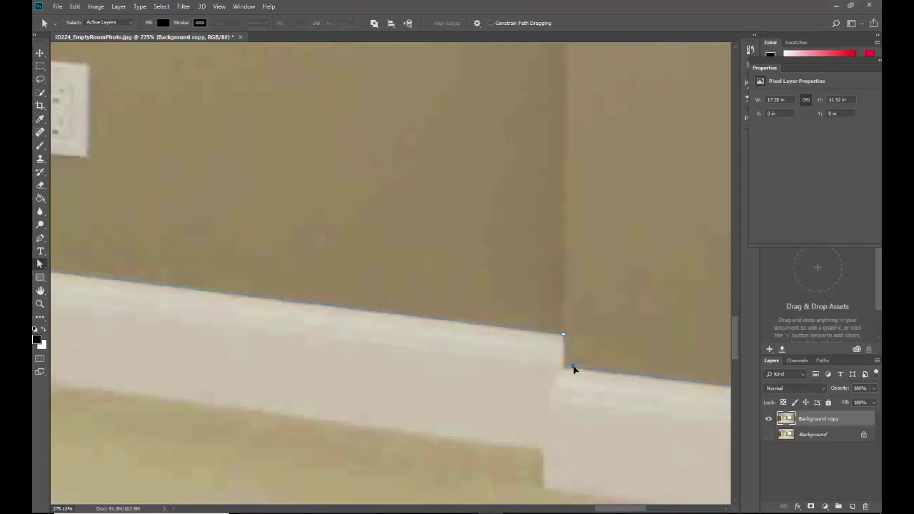
- Nudge the path's lower corner point up and align it with the wall's lower right corner
click(563, 369)
key(Up)
scroll(726, 510, right, 5)
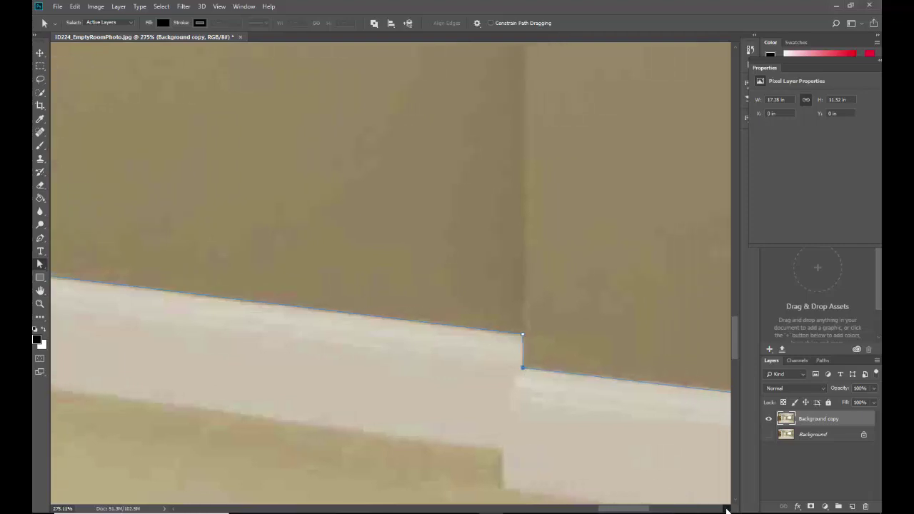
drag(642, 510, 689, 509)
drag(573, 464, 571, 462)
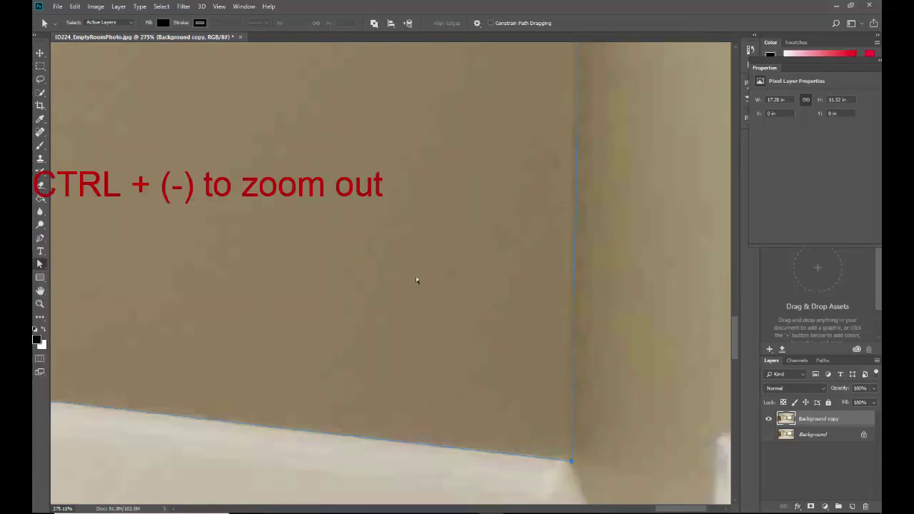
key(ctrl+minus)
key(ctrl+minus)
key(ctrl+minus)
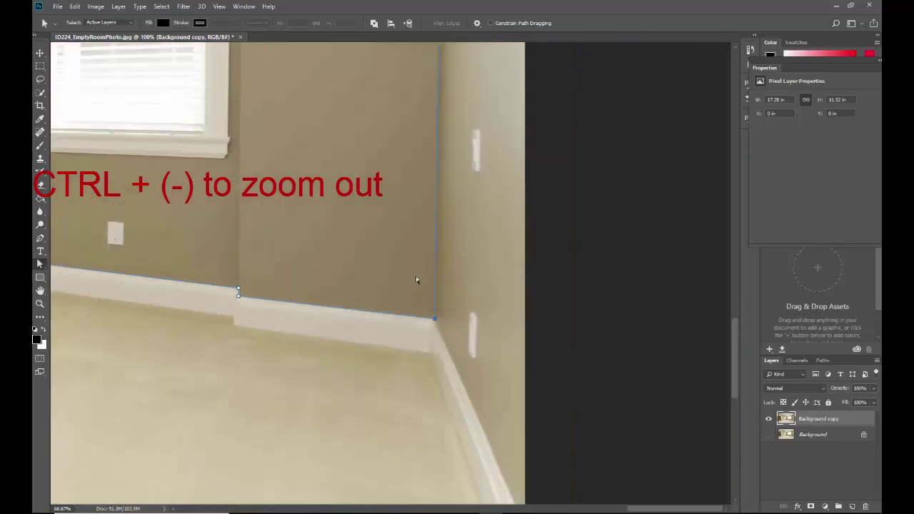
- Zoom out, then zoom closely onto the back wall and window with the Direct Selection tool active
key(ctrl+minus)
key(ctrl+minus)
key(ctrl+minus)
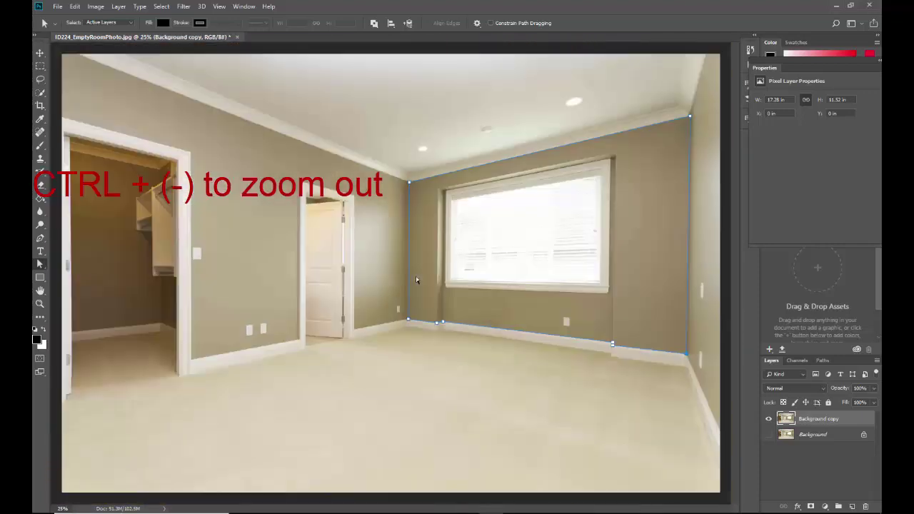
key(ctrl+minus)
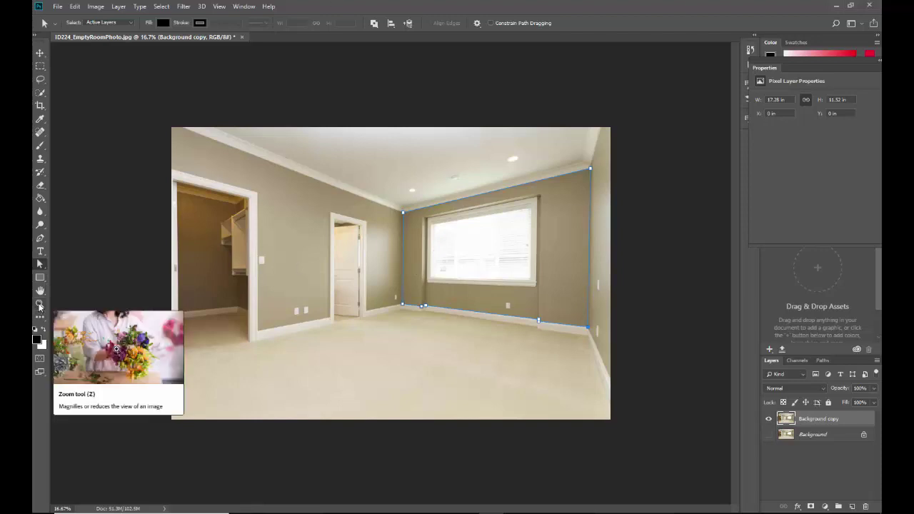
click(40, 303)
drag(526, 225, 558, 263)
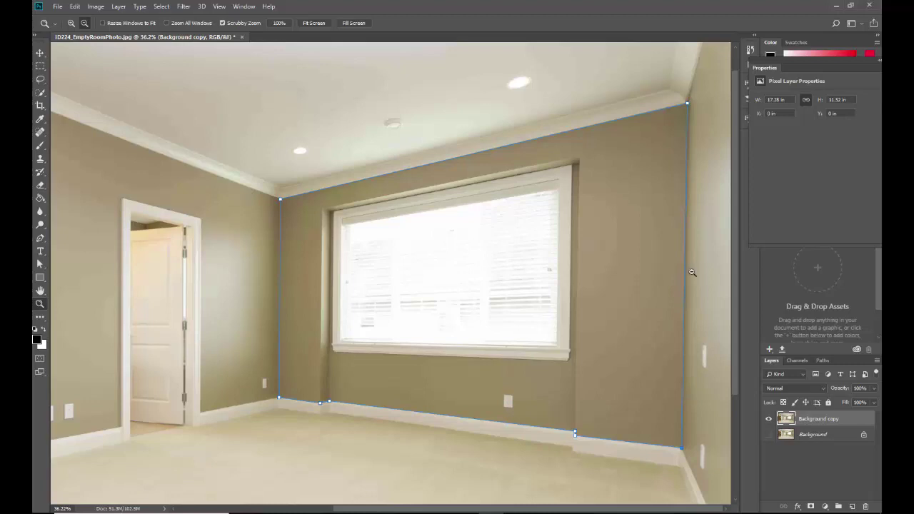
click(41, 265)
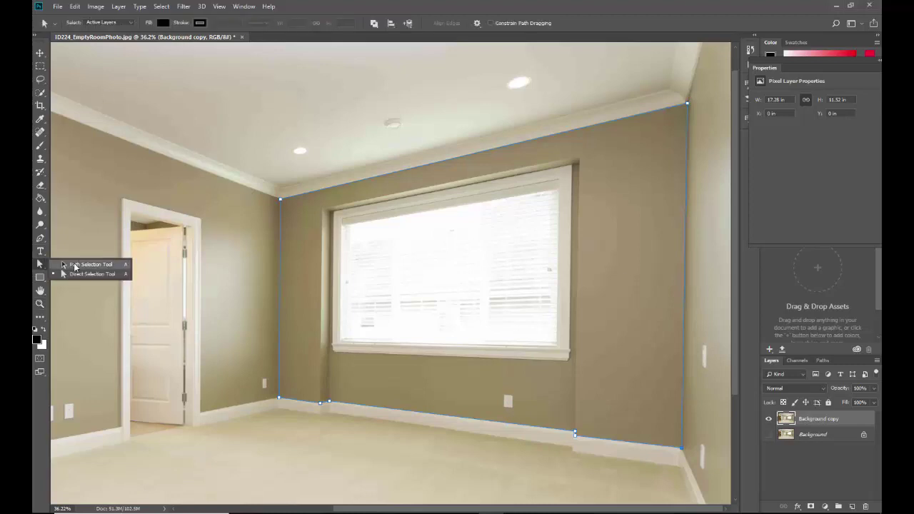
click(79, 273)
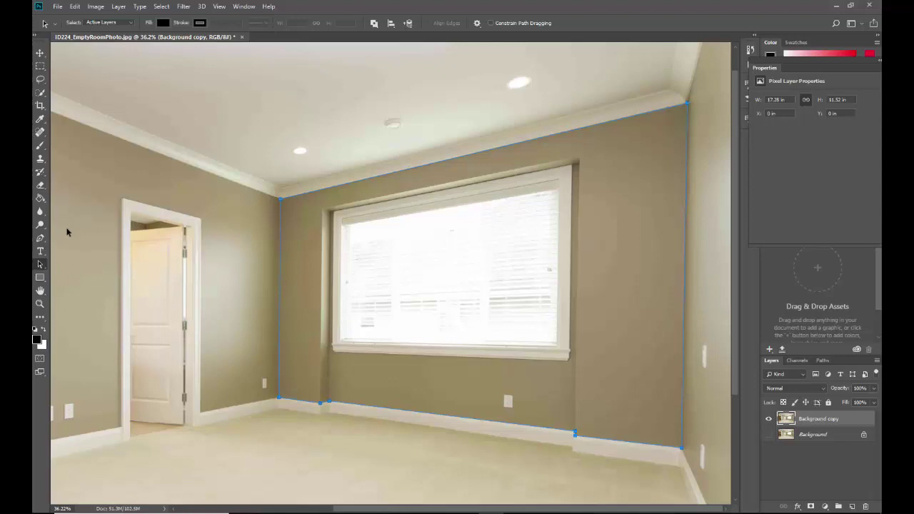
- Convert the back wall path into a selection with a 0.5-pixel feather radius
right_click(592, 129)
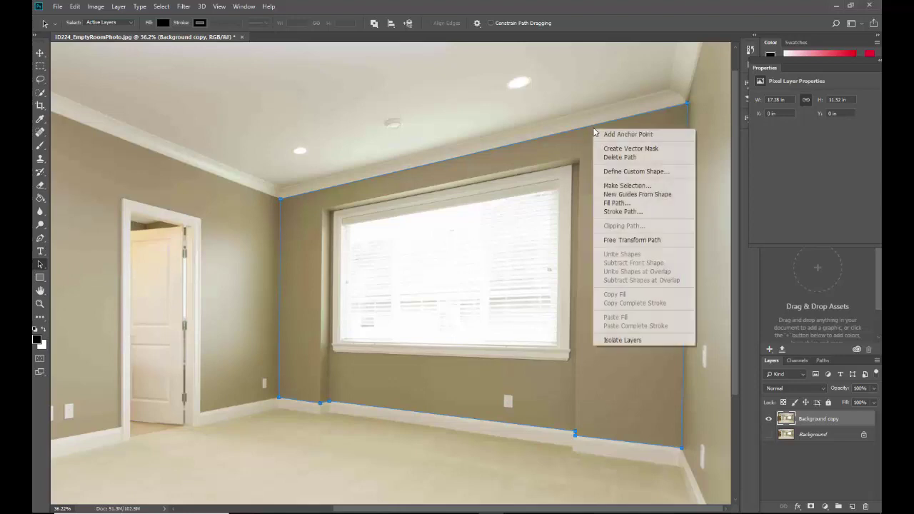
click(621, 188)
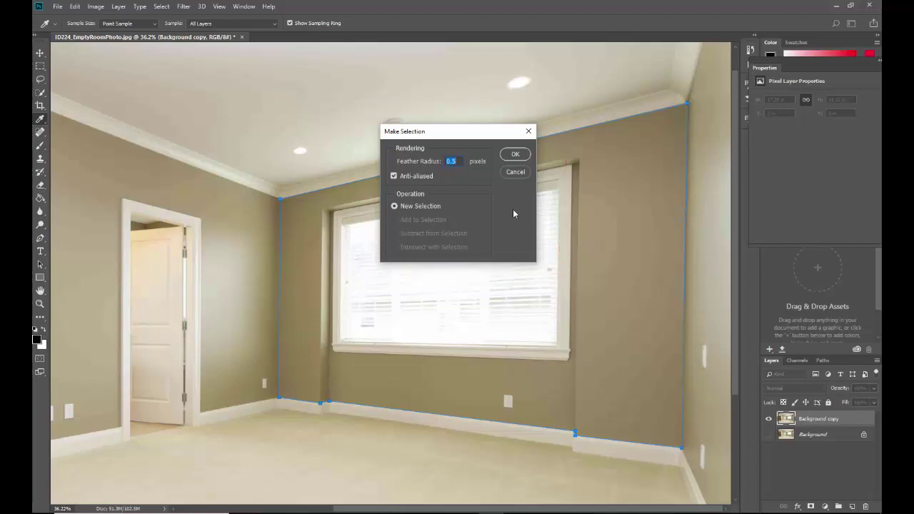
click(513, 155)
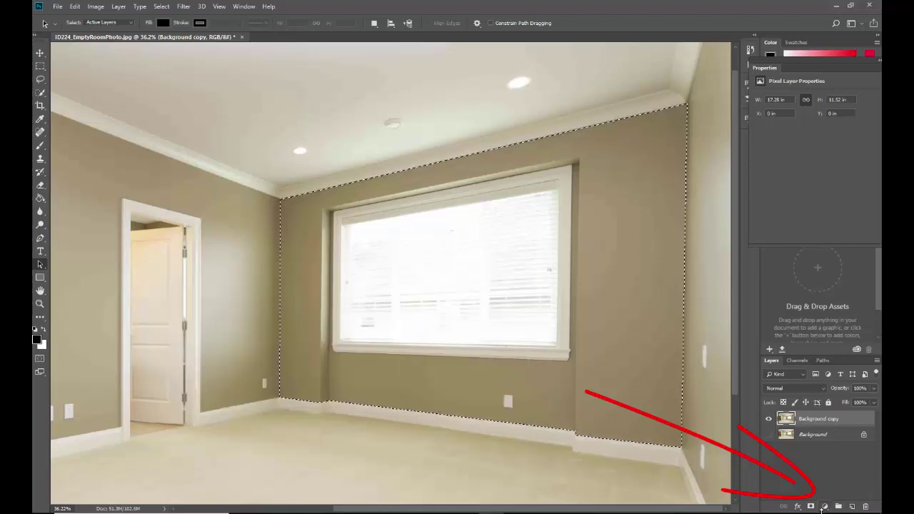
- Add a Hue/Saturation adjustment layer from the Layers panel, masked to the wall selection
click(823, 507)
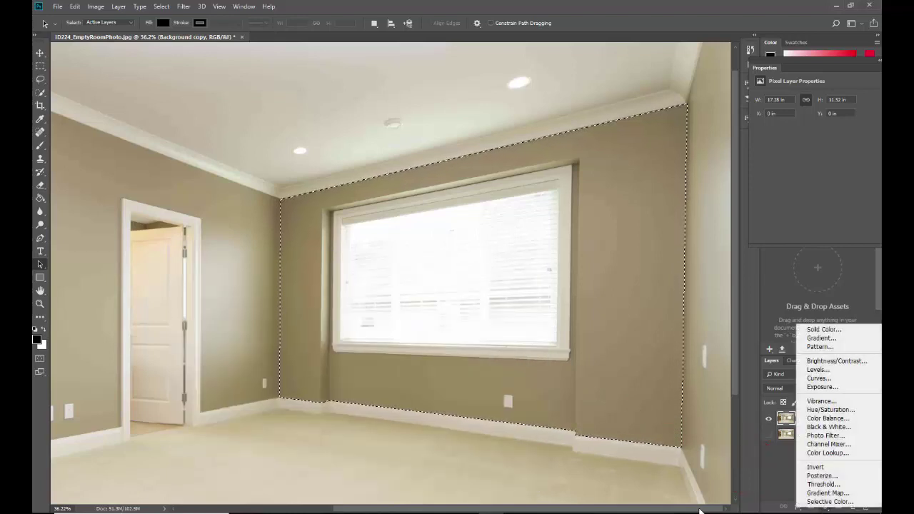
click(845, 411)
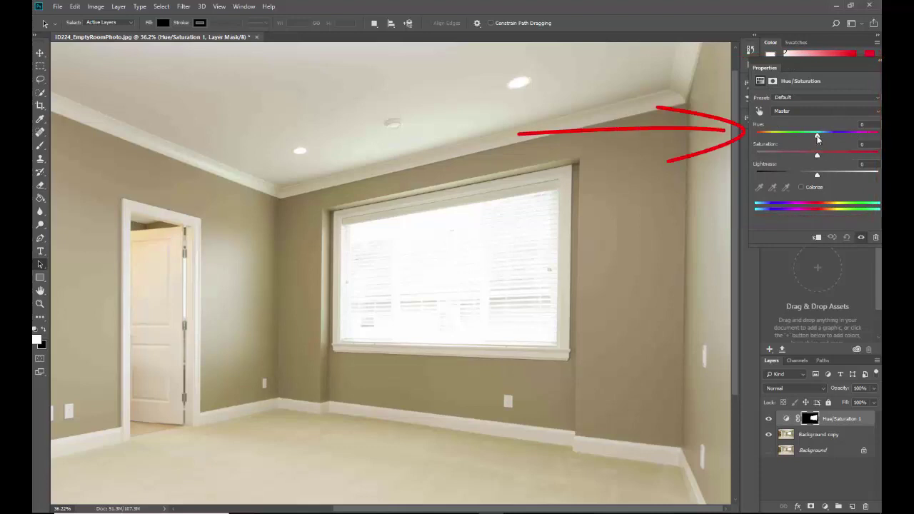
- Tick Colorize and set Hue 105, Saturation 12, Lightness +3 for a sage green wall
mouse_move(816, 134)
mouse_down()
mouse_move(776, 132)
mouse_move(862, 139)
mouse_move(794, 141)
mouse_up()
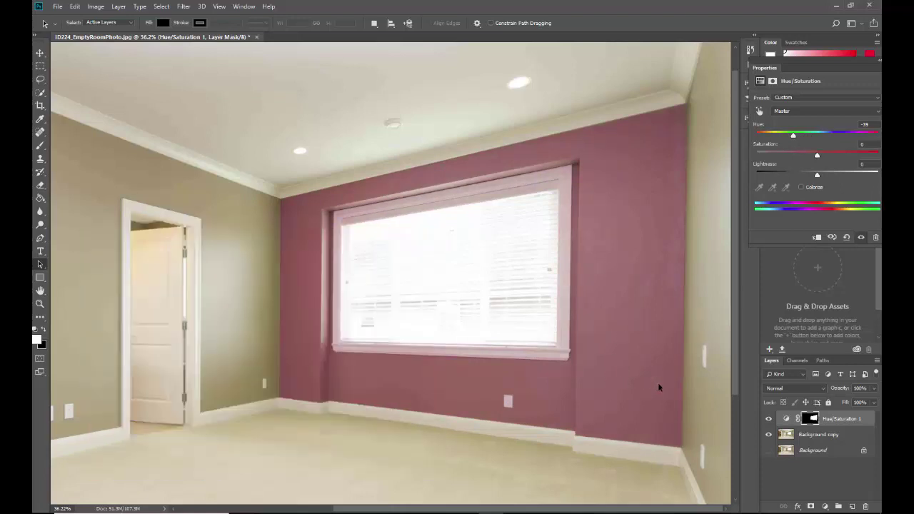
click(800, 188)
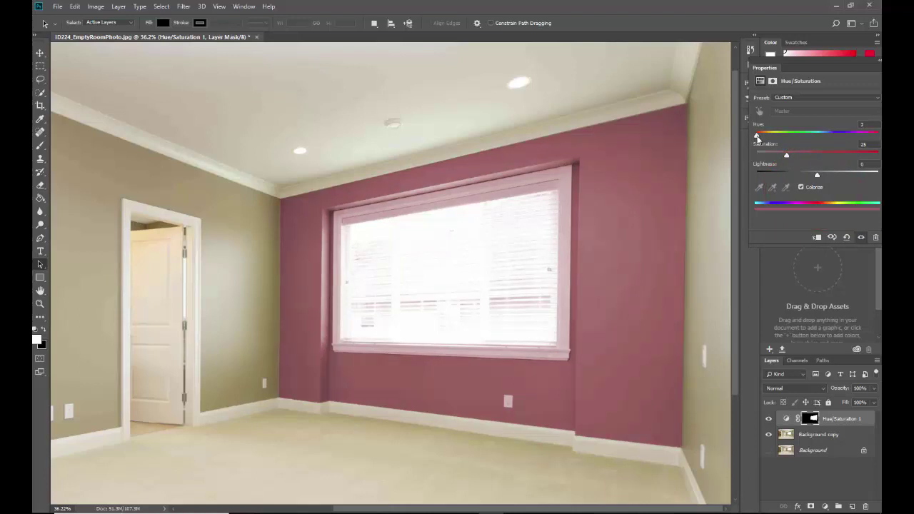
drag(757, 138, 791, 140)
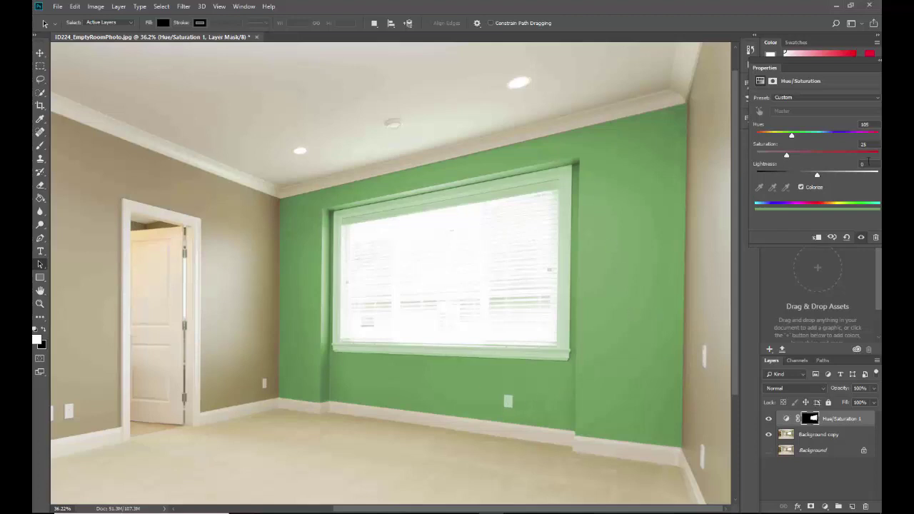
mouse_move(785, 156)
mouse_down()
mouse_move(864, 159)
mouse_move(773, 158)
mouse_up()
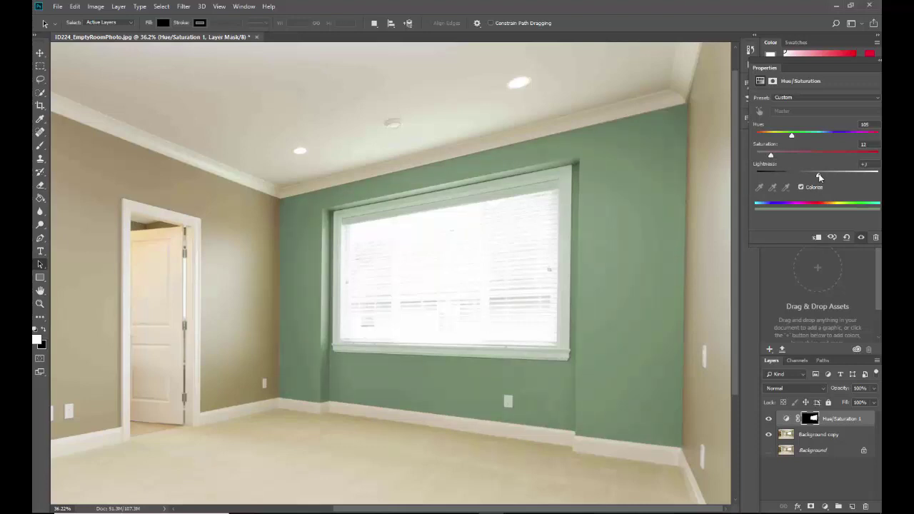
mouse_move(818, 174)
mouse_down()
mouse_move(851, 175)
mouse_move(802, 175)
mouse_move(819, 179)
mouse_up()
click(782, 484)
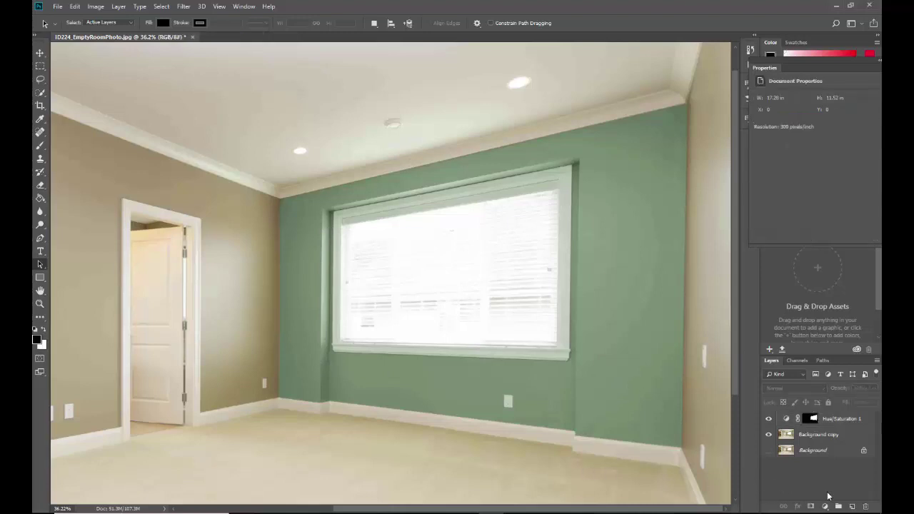
click(851, 422)
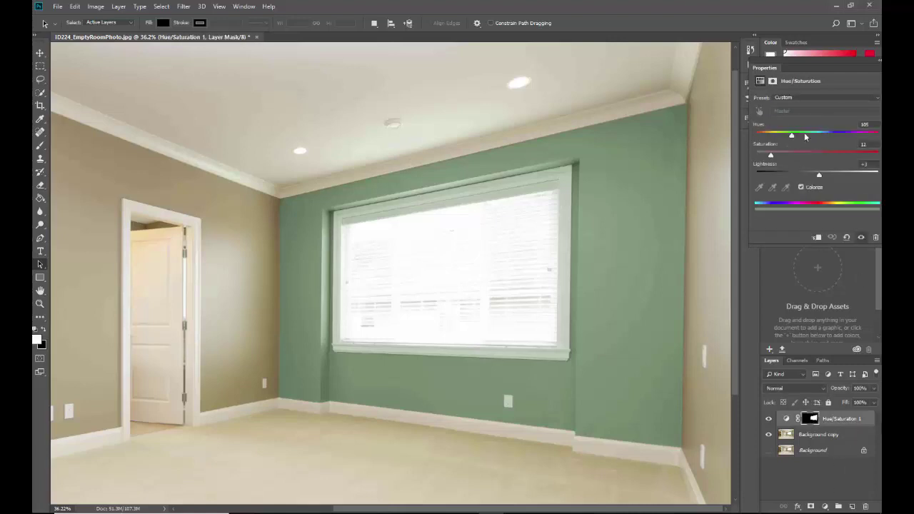
mouse_move(795, 138)
mouse_down()
mouse_move(842, 135)
mouse_move(795, 137)
mouse_up()
click(118, 7)
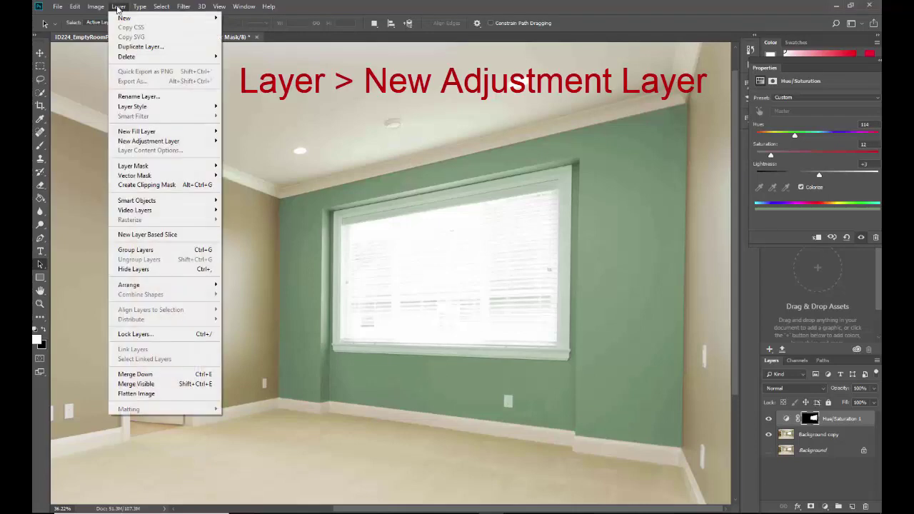
mouse_move(167, 148)
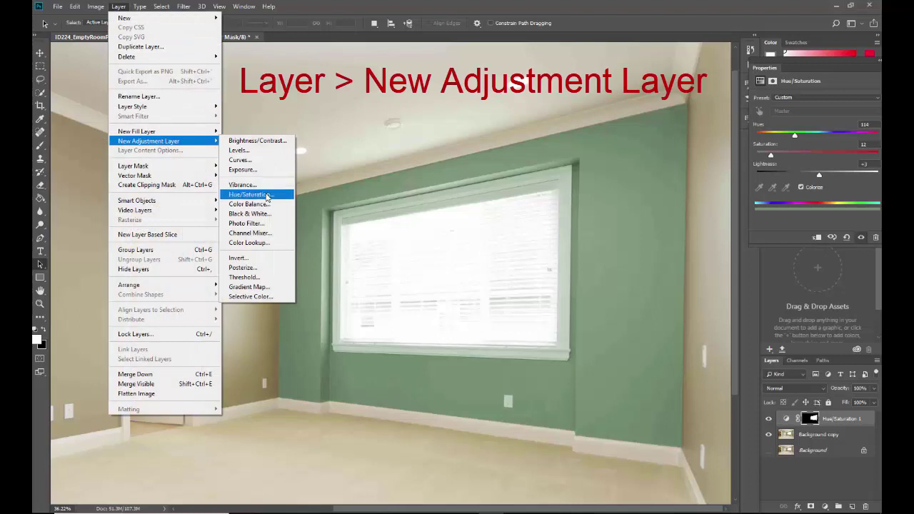
click(812, 500)
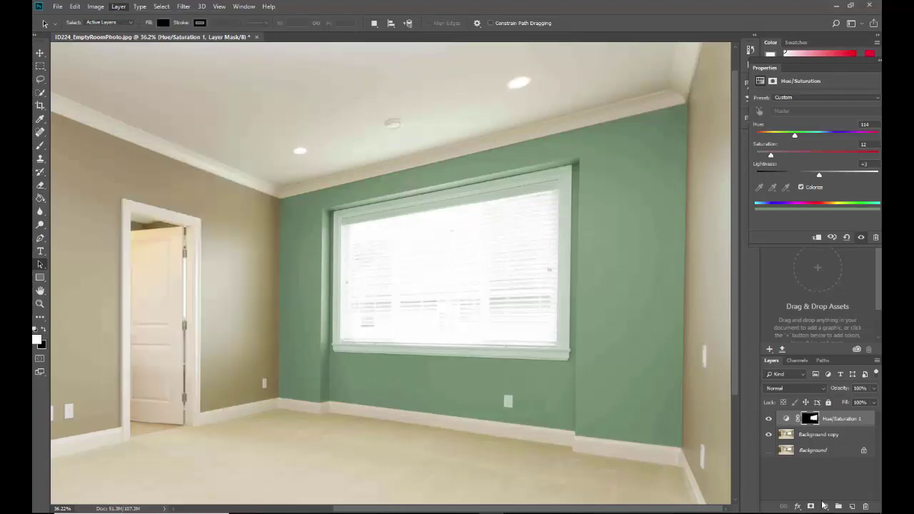
click(825, 507)
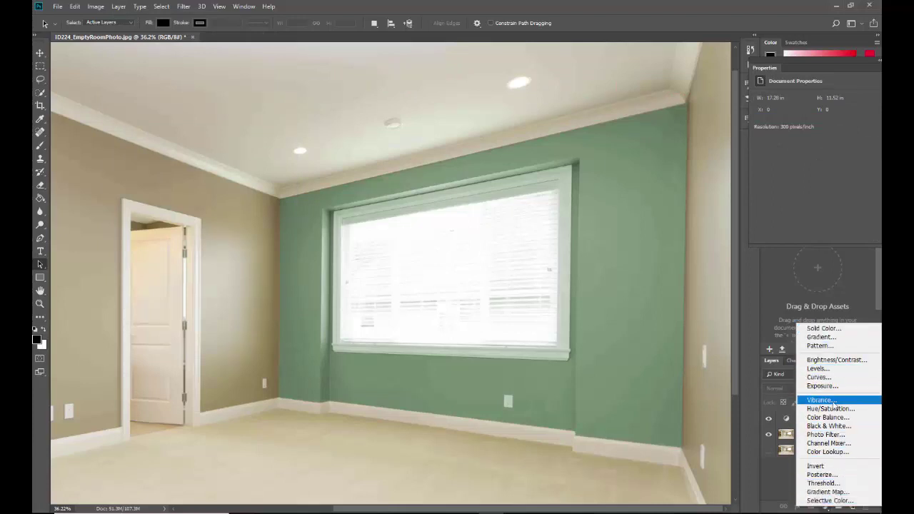
click(779, 481)
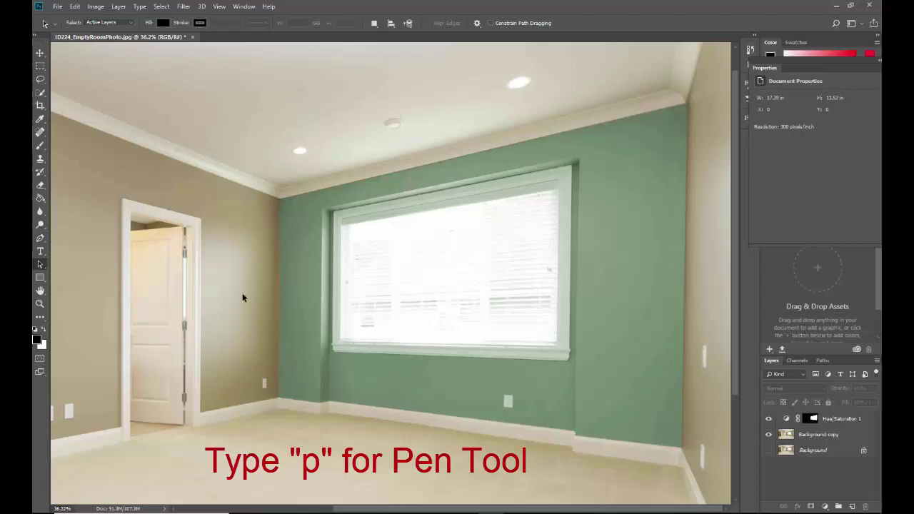
- Zoom in on the window's top-left corner and start a Pen path there
key(p)
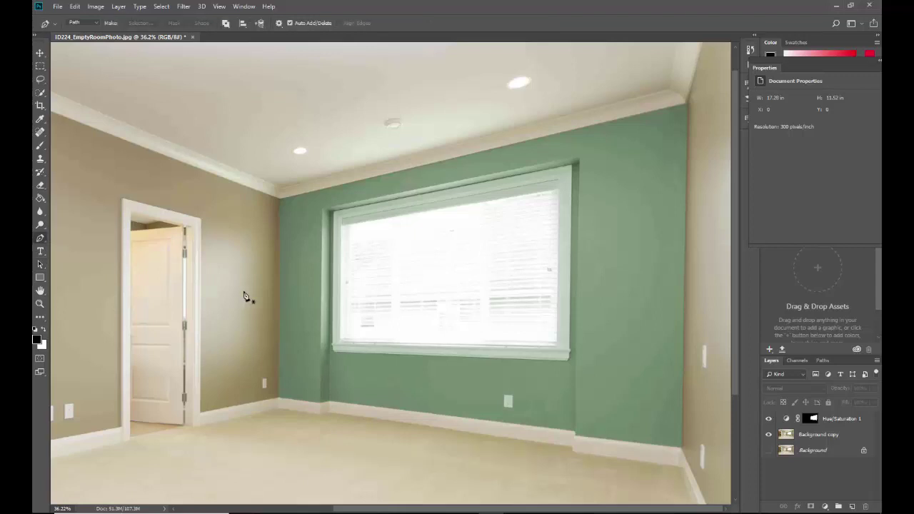
key(z)
drag(360, 214, 413, 246)
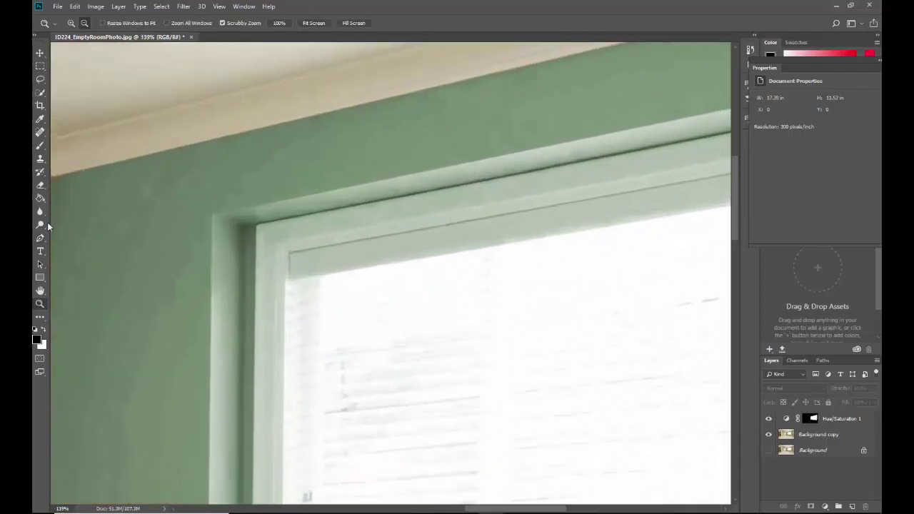
click(41, 238)
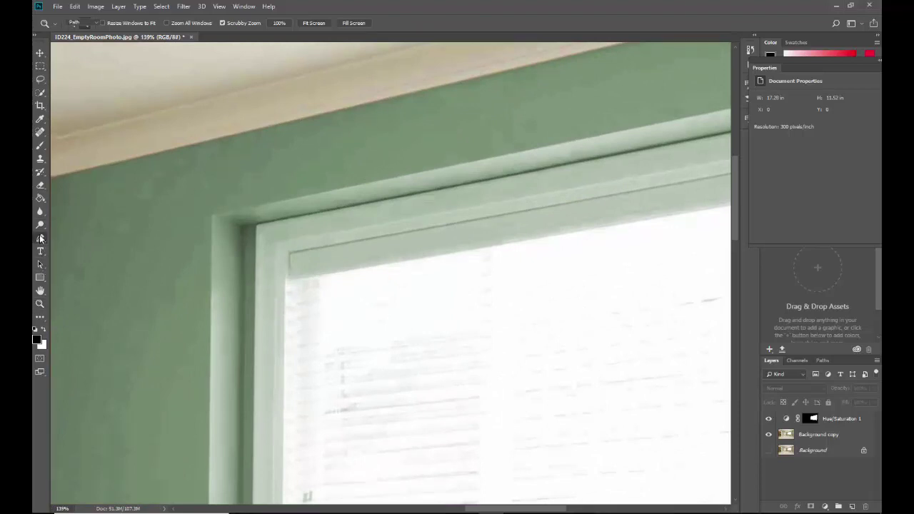
click(257, 227)
scroll(262, 275, down, 5)
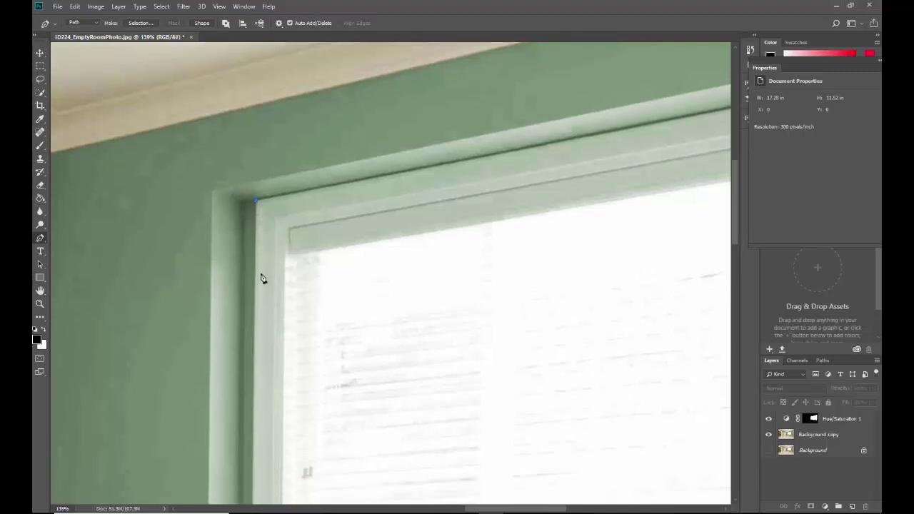
scroll(254, 338, down, 10)
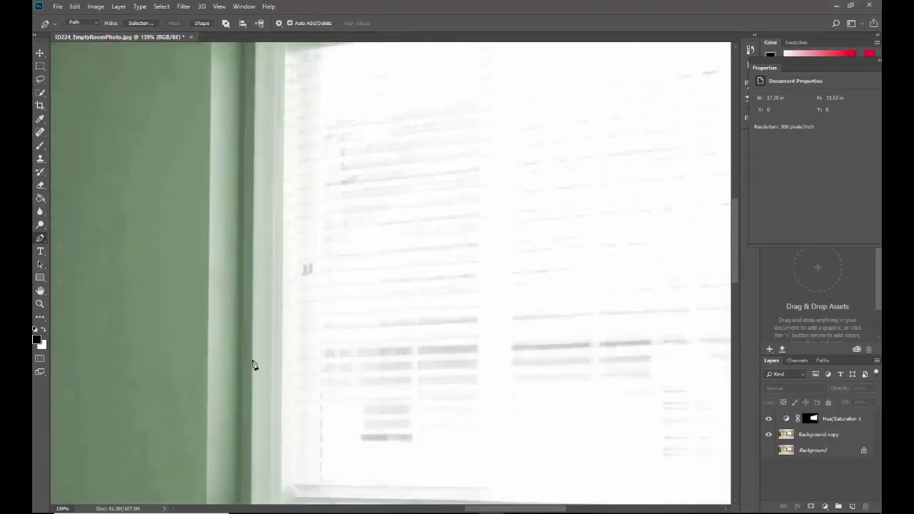
scroll(248, 416, up, 1)
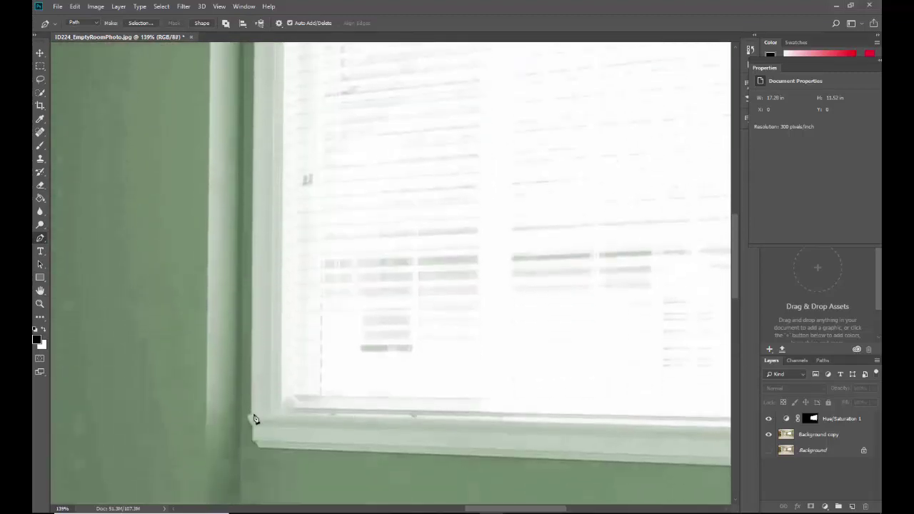
- Trace anchors down to the sill, across to its right corner, up the trim, then close the path
click(251, 417)
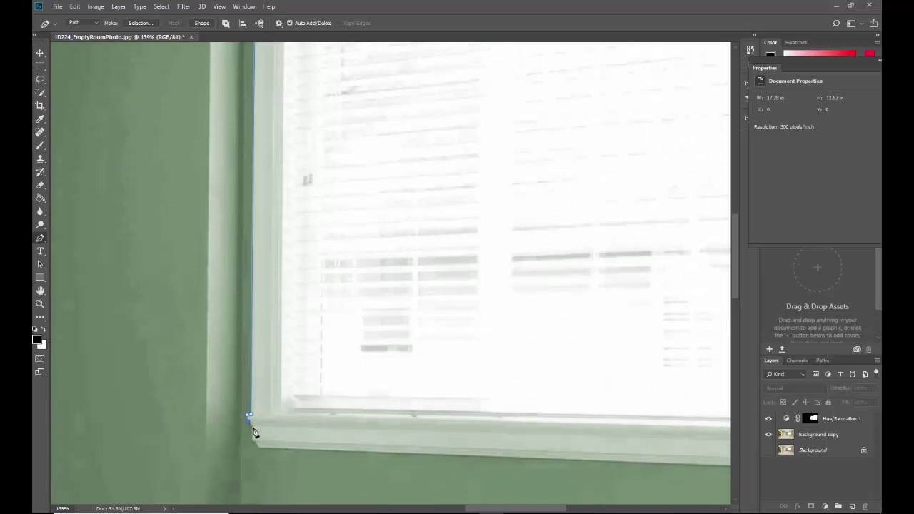
click(252, 426)
drag(543, 508, 645, 509)
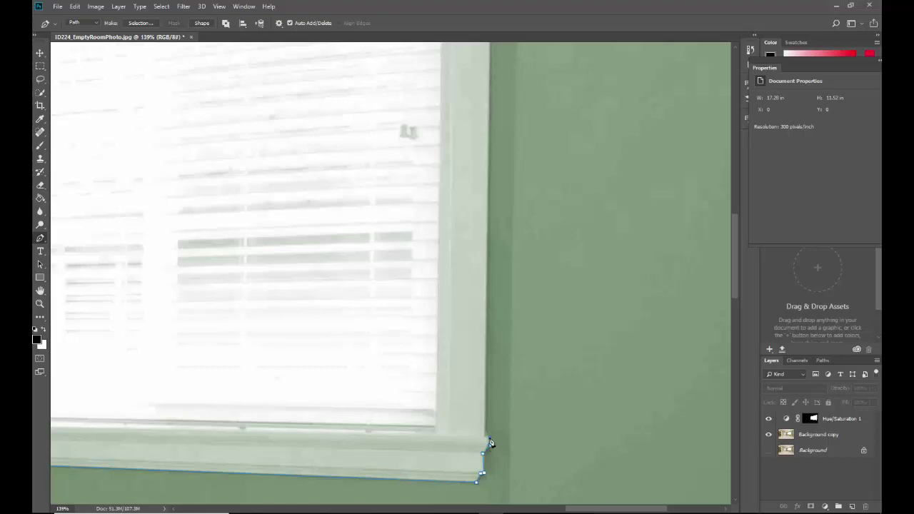
click(489, 442)
scroll(484, 398, up, 2)
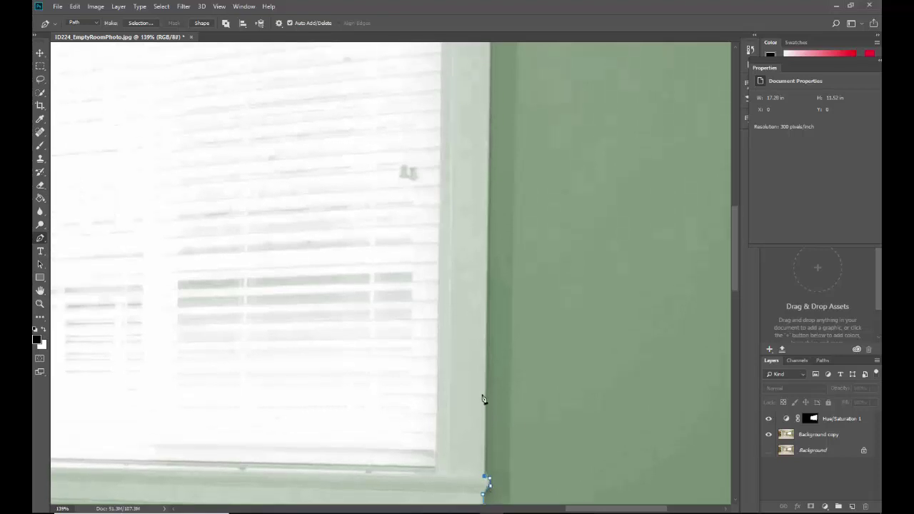
scroll(482, 398, up, 10)
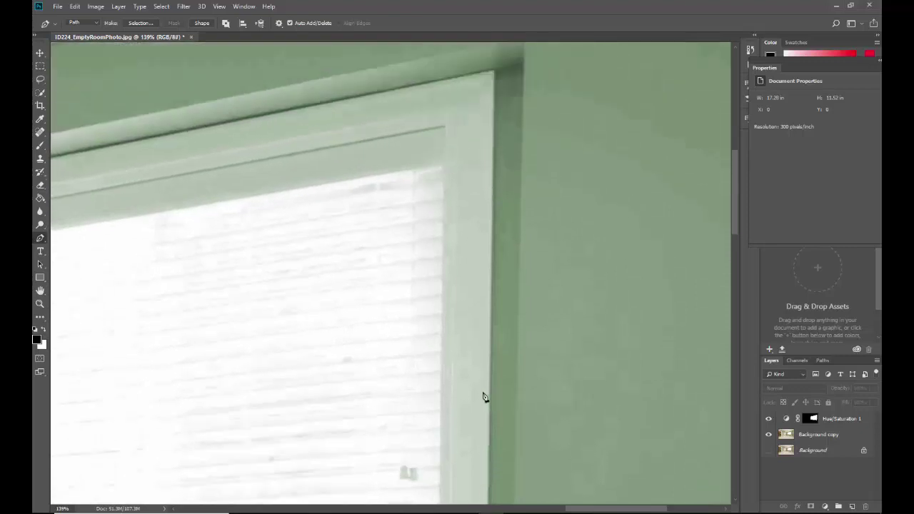
scroll(482, 399, up, 2)
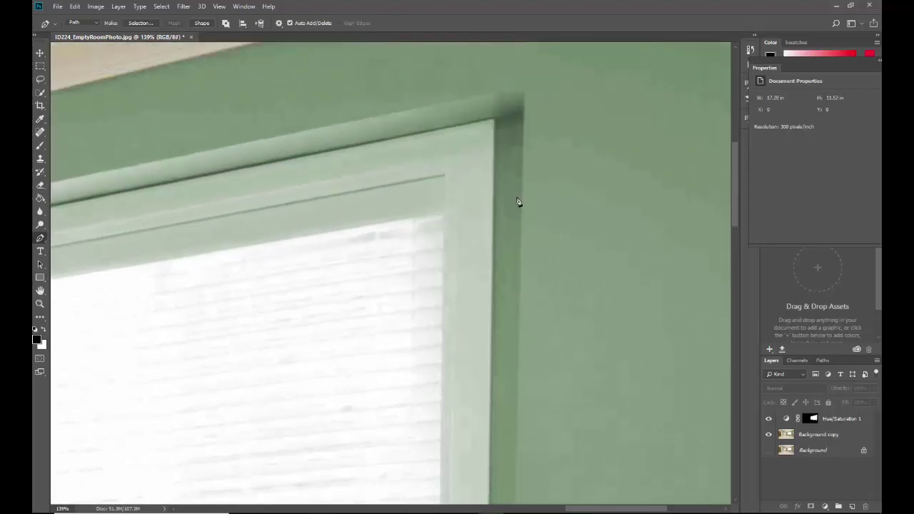
click(495, 121)
drag(578, 508, 491, 510)
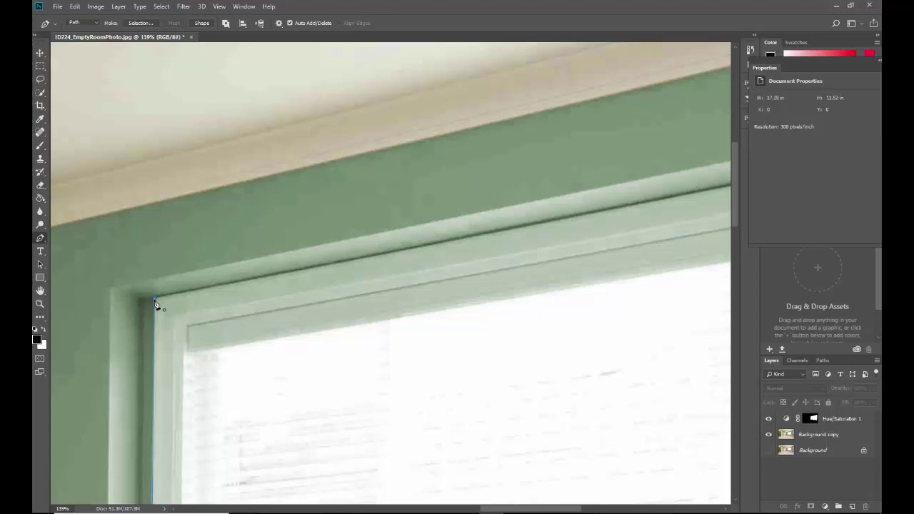
click(154, 300)
- Make a selection from the window path, then target the Hue/Saturation 1 layer mask
right_click(357, 262)
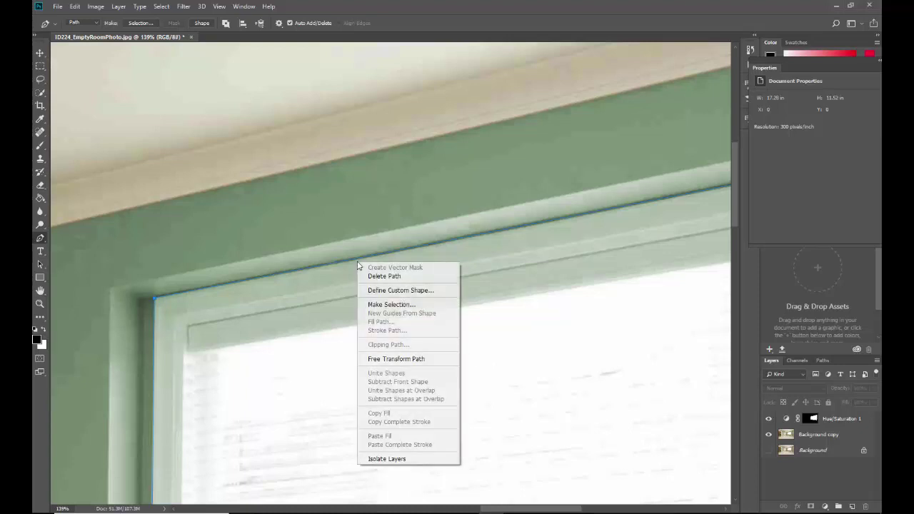
click(390, 305)
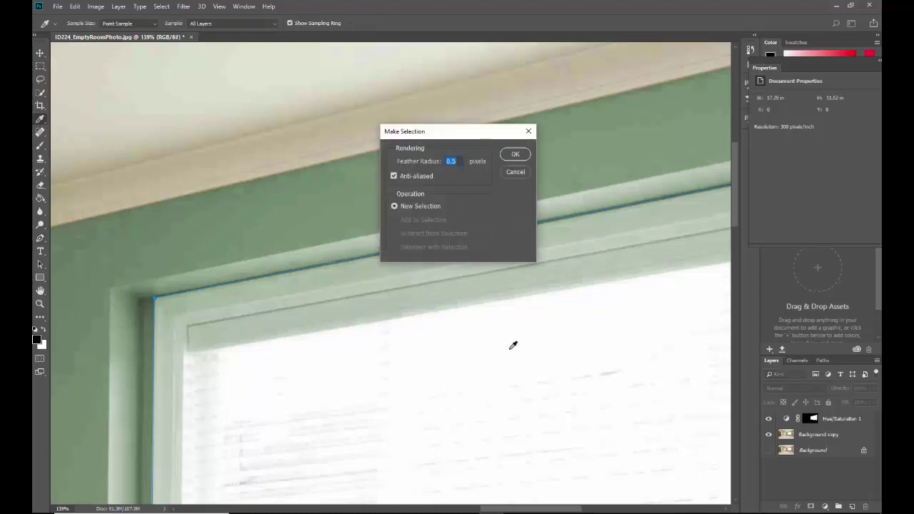
click(523, 155)
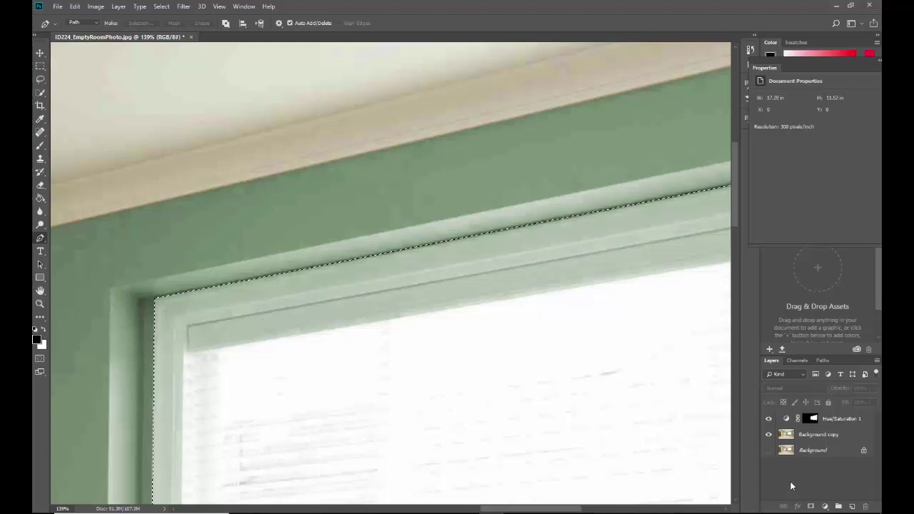
click(813, 420)
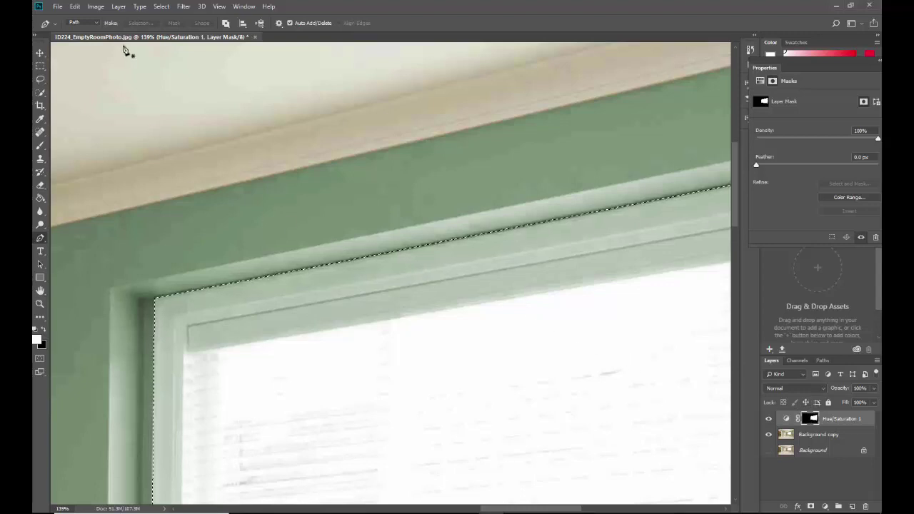
- Fill the window selection on the Hue/Saturation mask with black via Edit > Fill
click(76, 8)
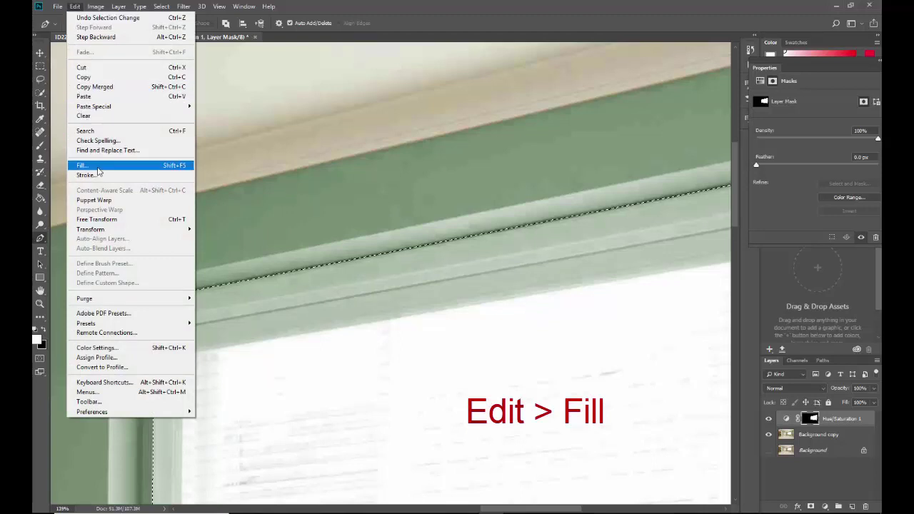
click(98, 170)
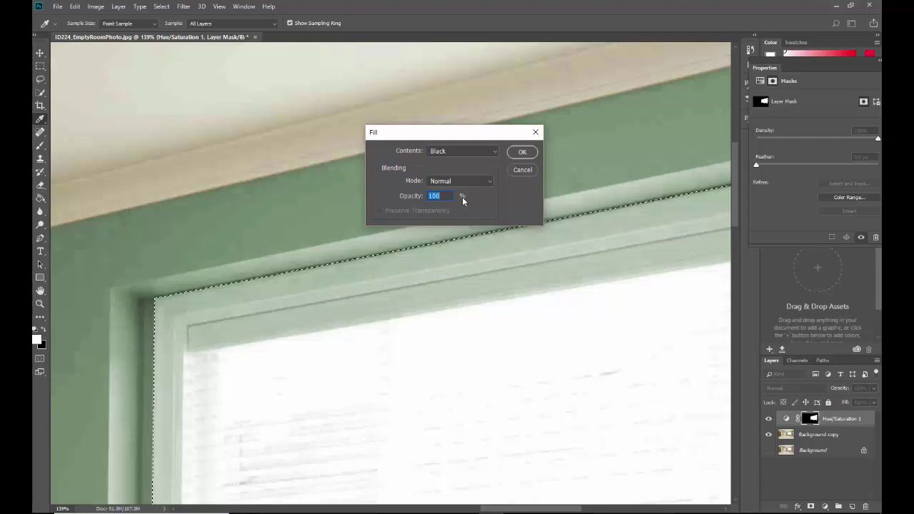
click(522, 152)
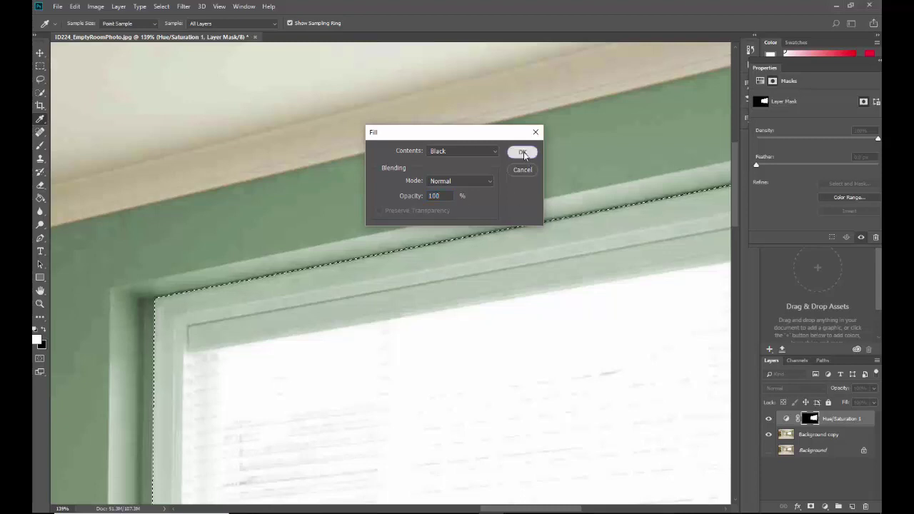
key(p)
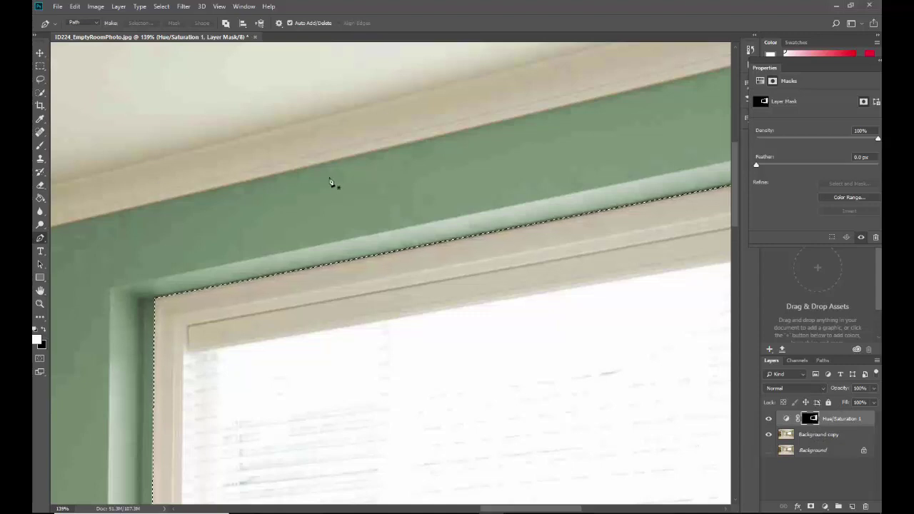
- Zoom out, deselect the window with Ctrl+D, and zoom in close on the wall outlet
key(ctrl+minus)
key(ctrl+minus)
key(ctrl+minus)
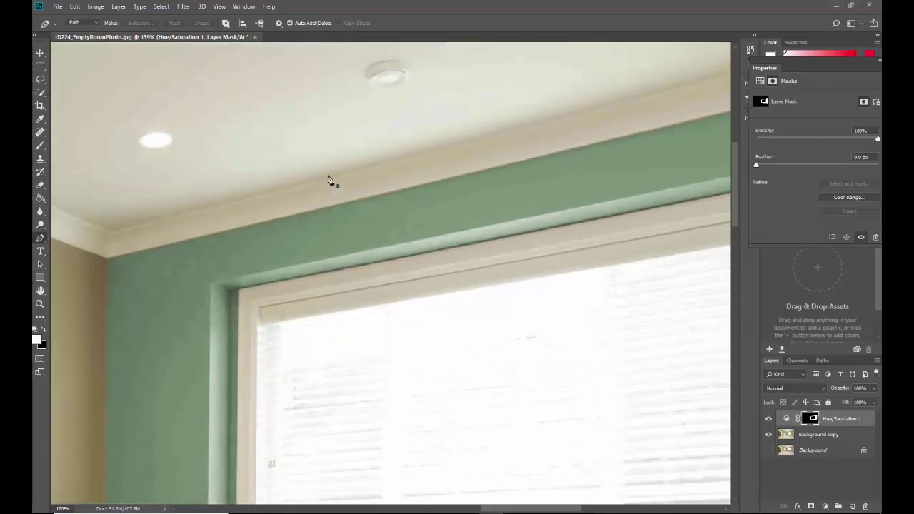
key(ctrl+minus)
key(ctrl+minus)
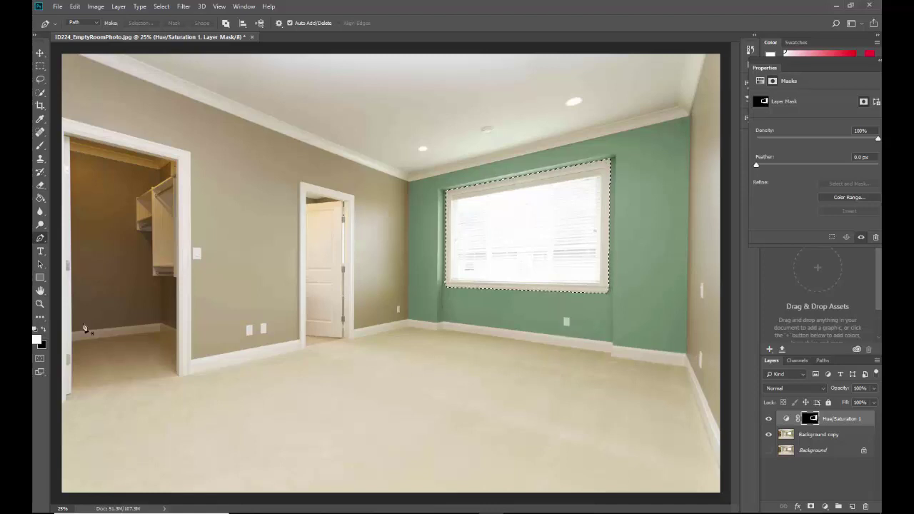
key(z)
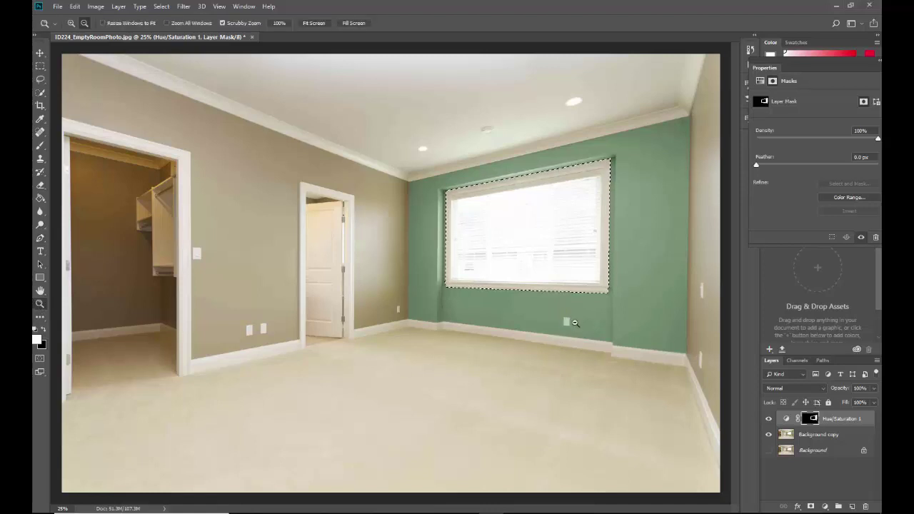
drag(562, 341, 612, 347)
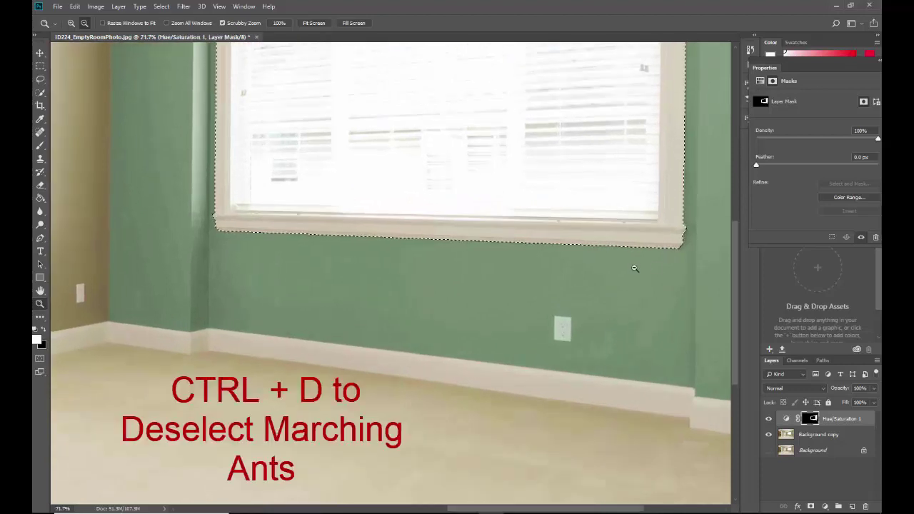
key(ctrl+d)
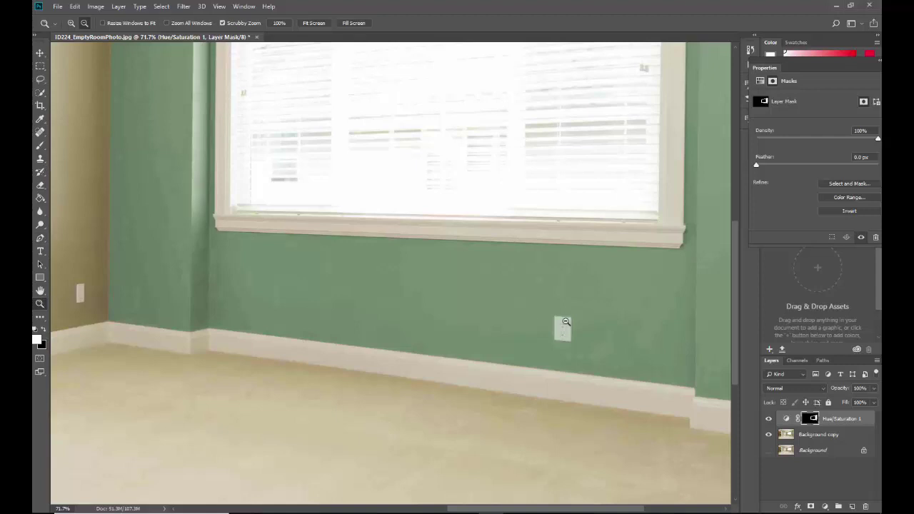
drag(566, 321, 618, 350)
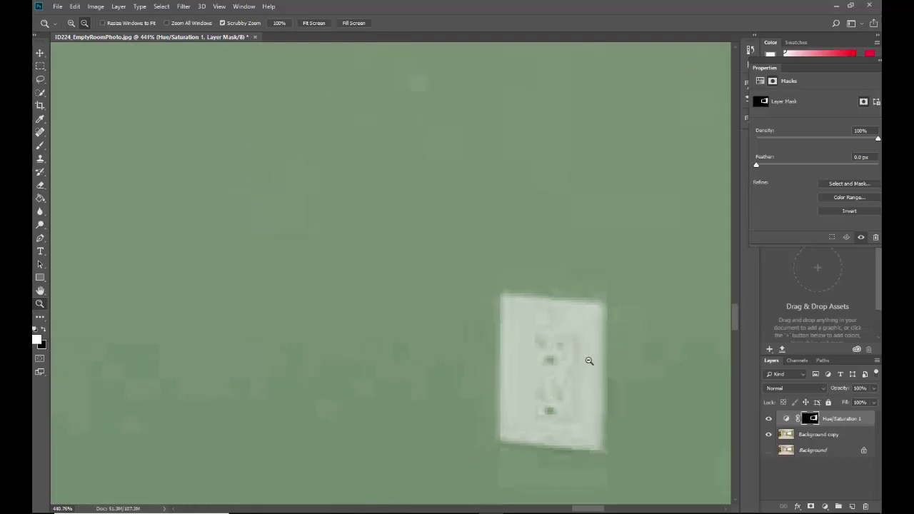
drag(570, 342, 580, 351)
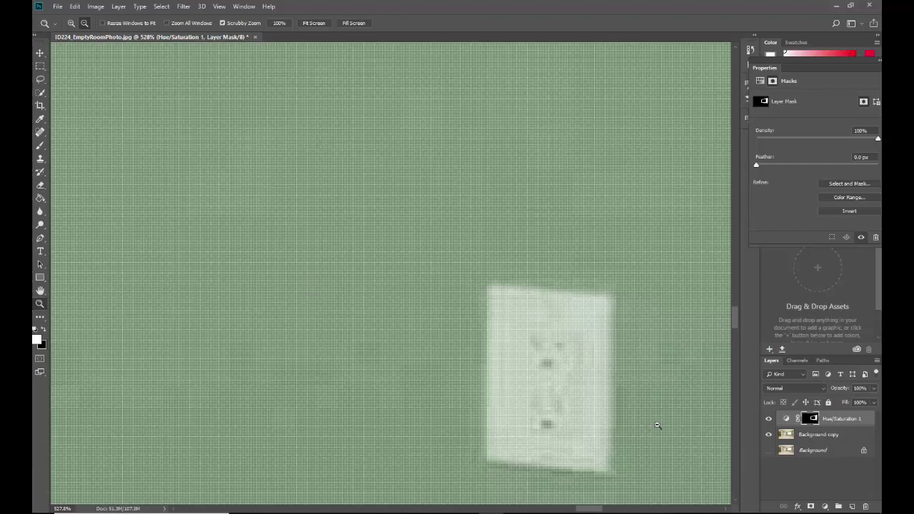
drag(627, 445, 663, 434)
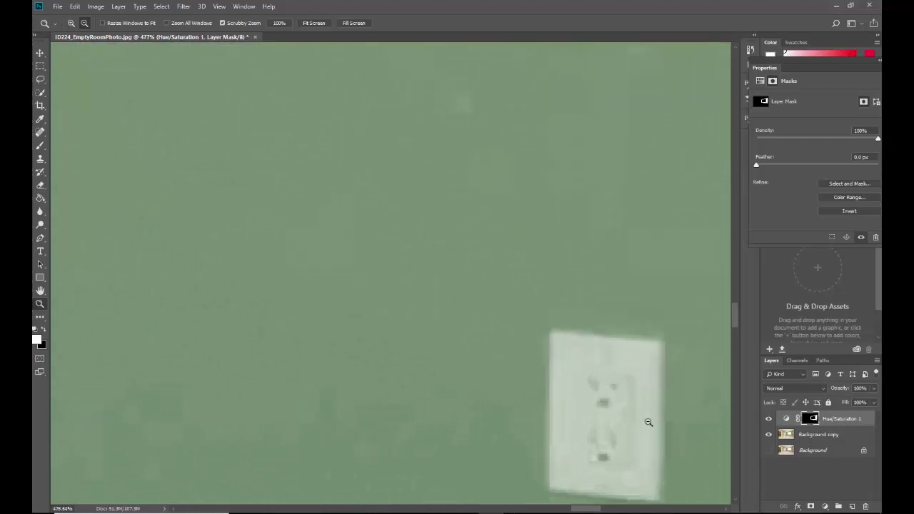
scroll(649, 428, down, 3)
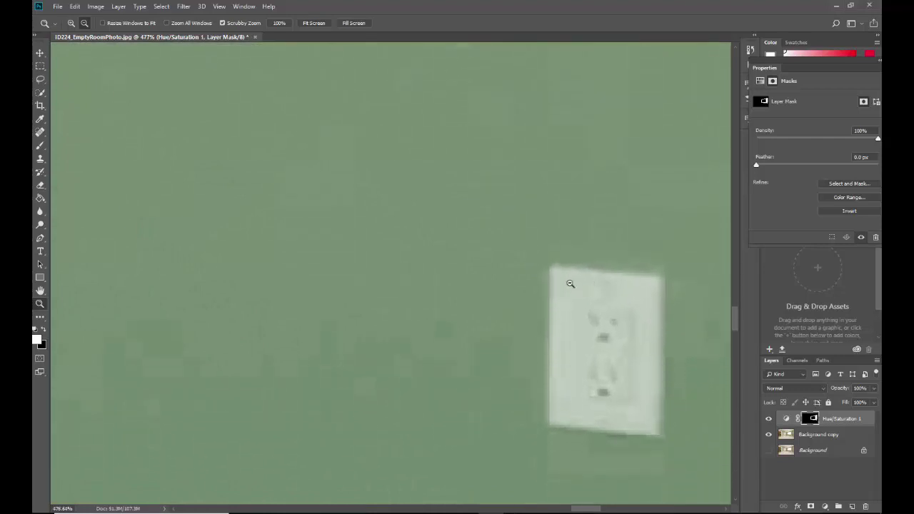
- Trace a closed Pen path around the outlet plate's four corners
click(40, 239)
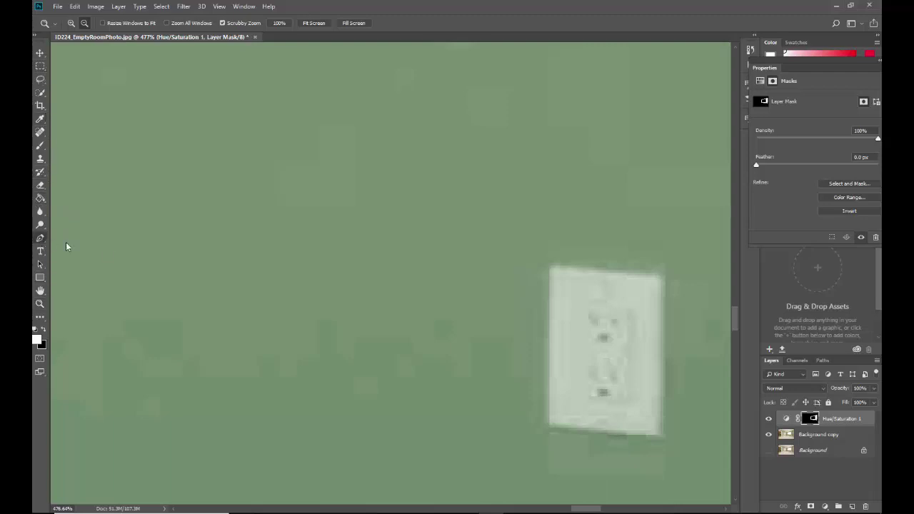
click(549, 266)
click(549, 428)
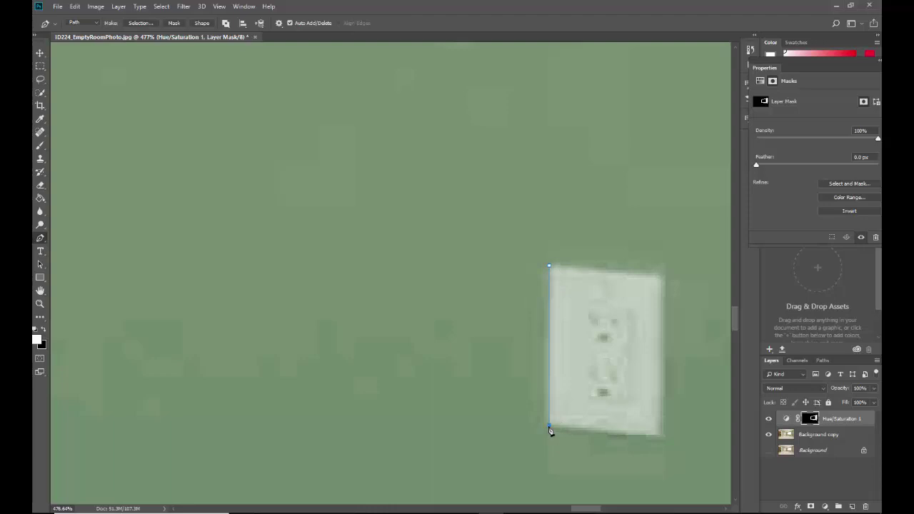
click(662, 439)
click(663, 275)
click(549, 266)
- Convert the outlet path into an active selection
right_click(592, 273)
click(624, 326)
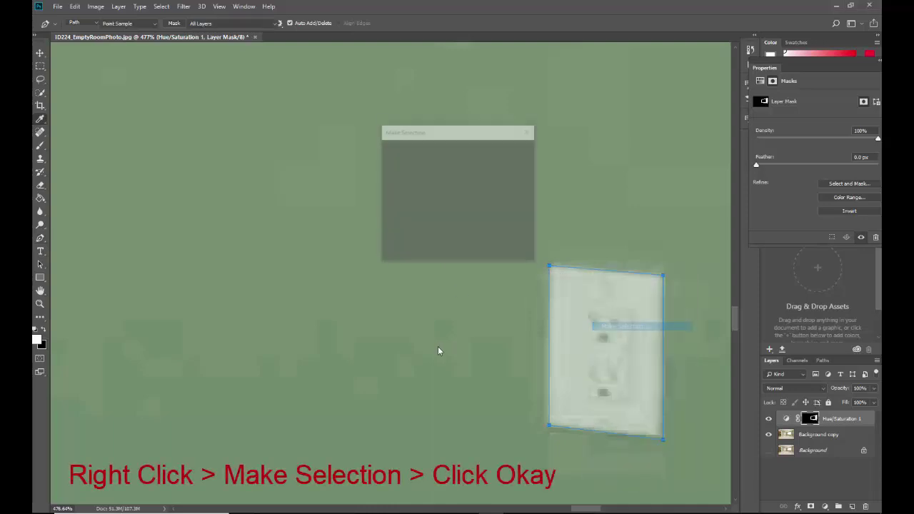
click(515, 154)
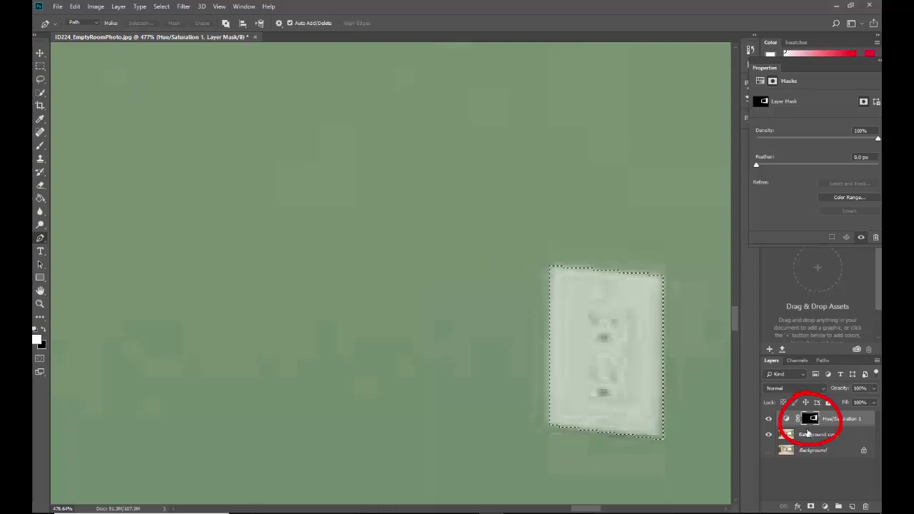
- Fill the outlet selection on the layer mask with black
click(75, 7)
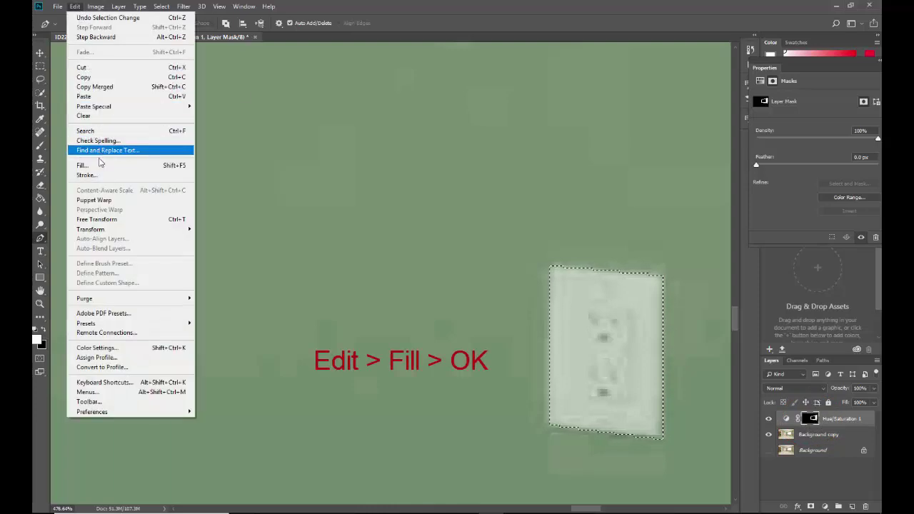
click(100, 165)
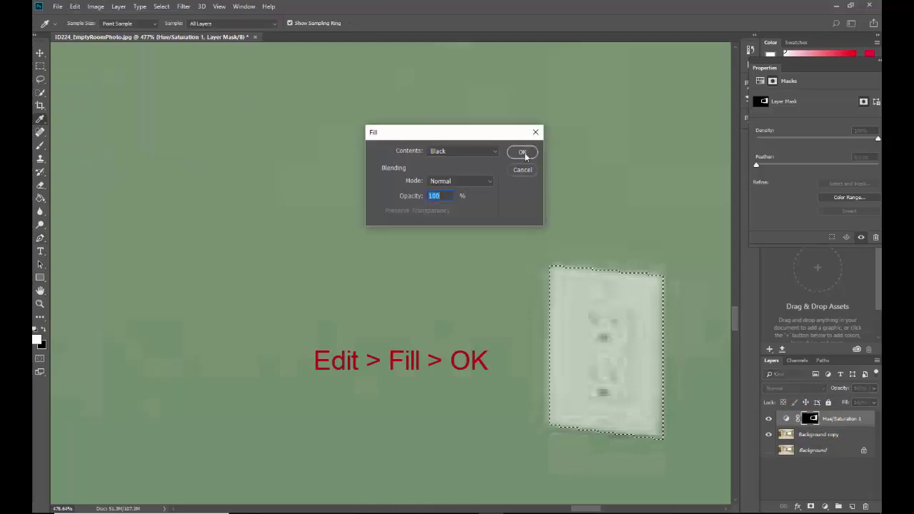
click(523, 153)
key(p)
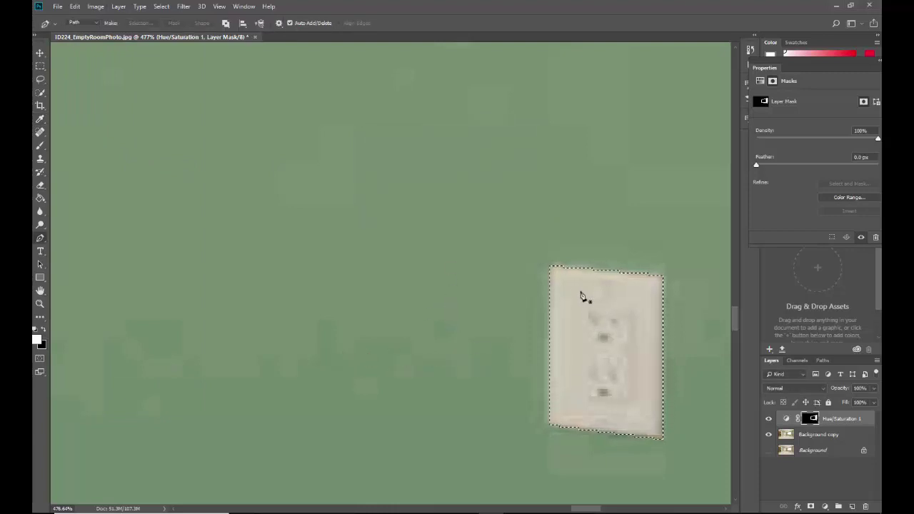
- Zoom out with Ctrl+- until the whole room is visible
key(ctrl+minus)
key(ctrl+minus)
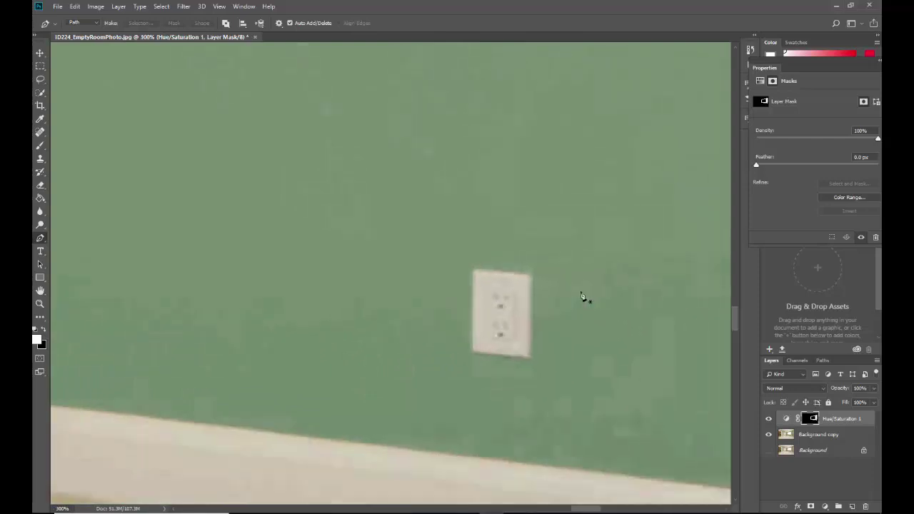
key(ctrl+minus)
key(ctrl+minus)
key(ctrl+minus)
key(ctrl+minus)
key(ctrl+minus)
key(ctrl+minus)
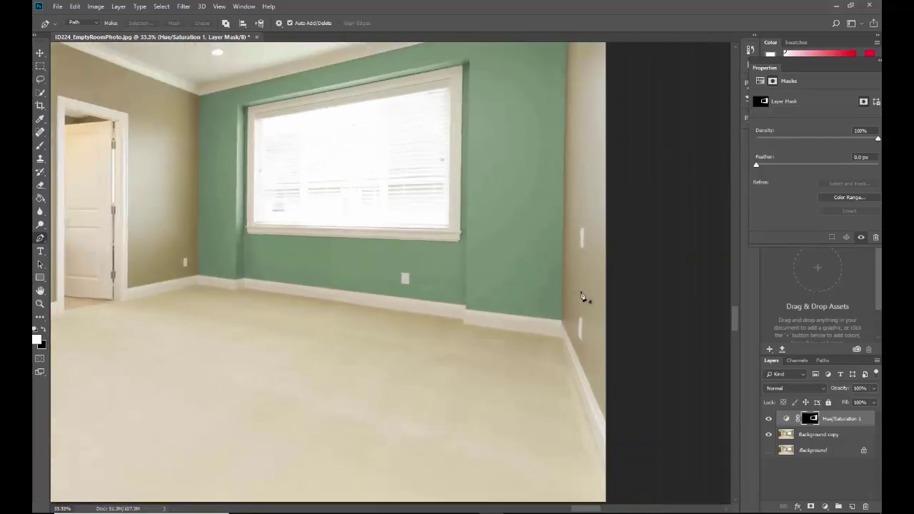
key(ctrl+minus)
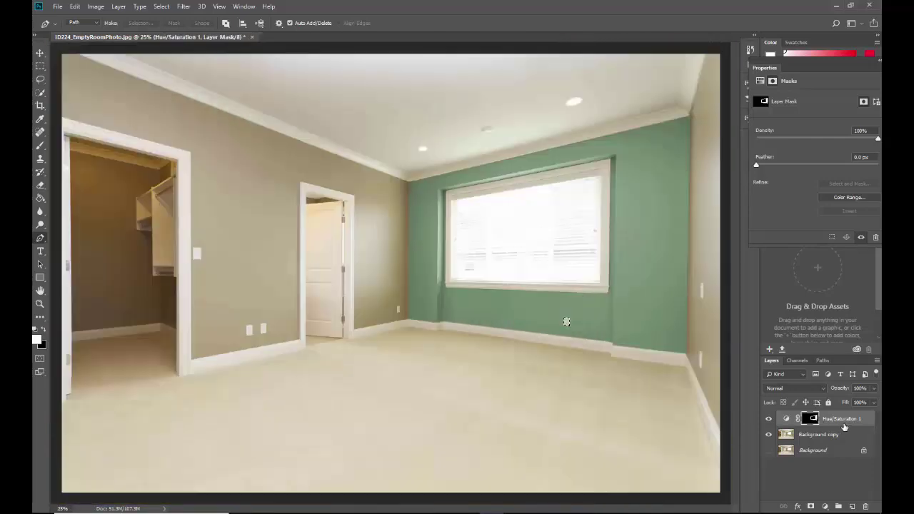
- Open the Hue/Saturation 1 settings and drag Hue to 278 to turn the wall purple
click(787, 420)
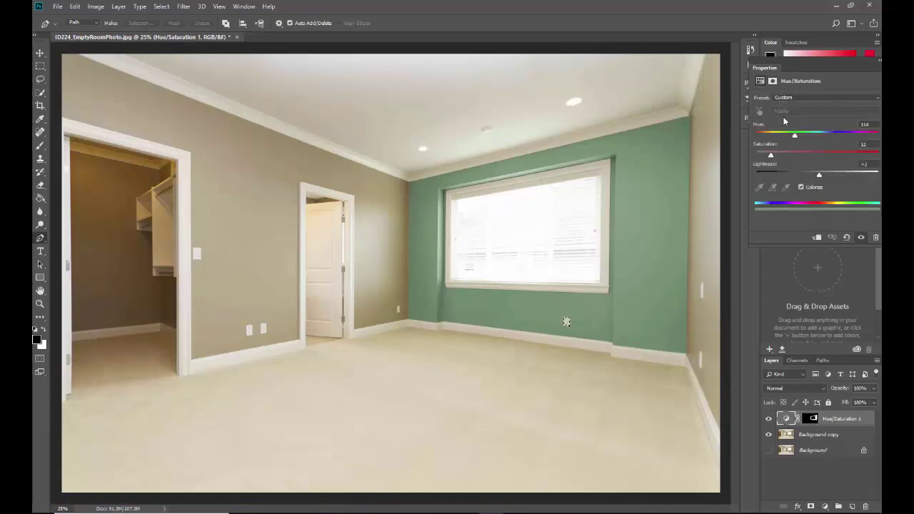
drag(794, 134, 849, 139)
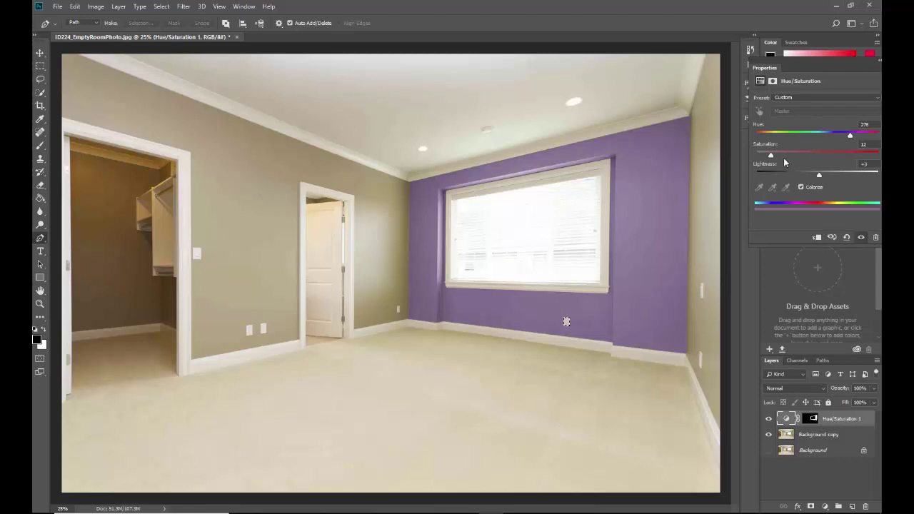